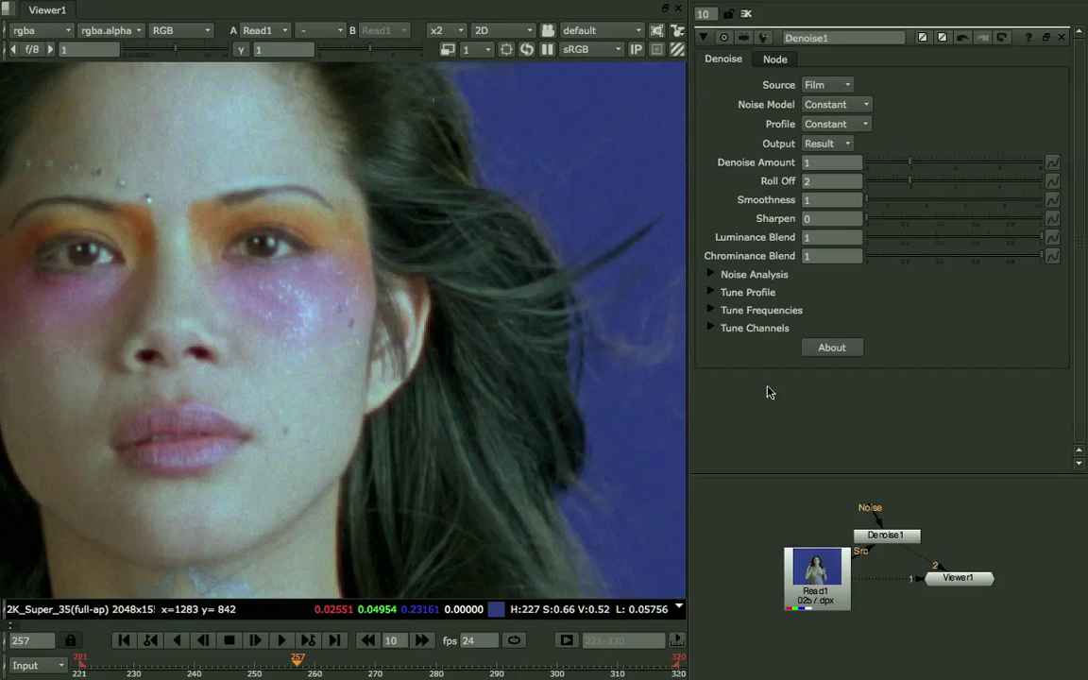
Enable Tune Profile on Denoise1 and set Low Gain to 5.3, Mid Gain to 4.75 and High Gain to 6.05.
click(713, 293)
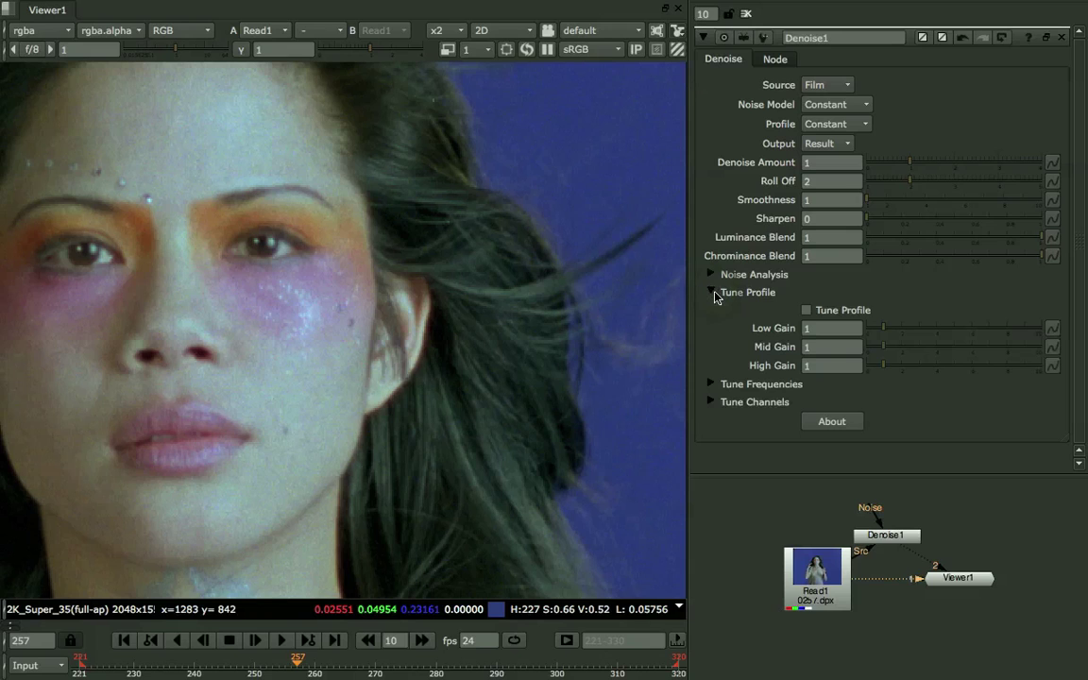
click(806, 311)
drag(883, 328, 959, 327)
drag(885, 348, 949, 347)
click(972, 370)
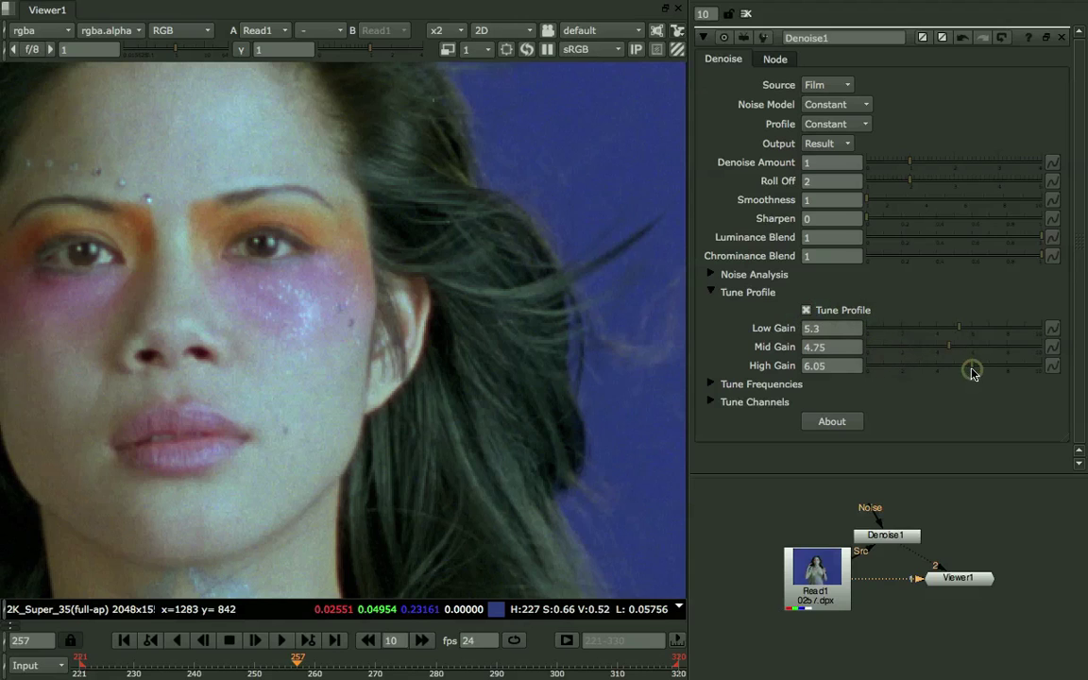
Turn on Plot Profile in the Noise Analysis settings to overlay the noise profile curve on the image.
click(714, 275)
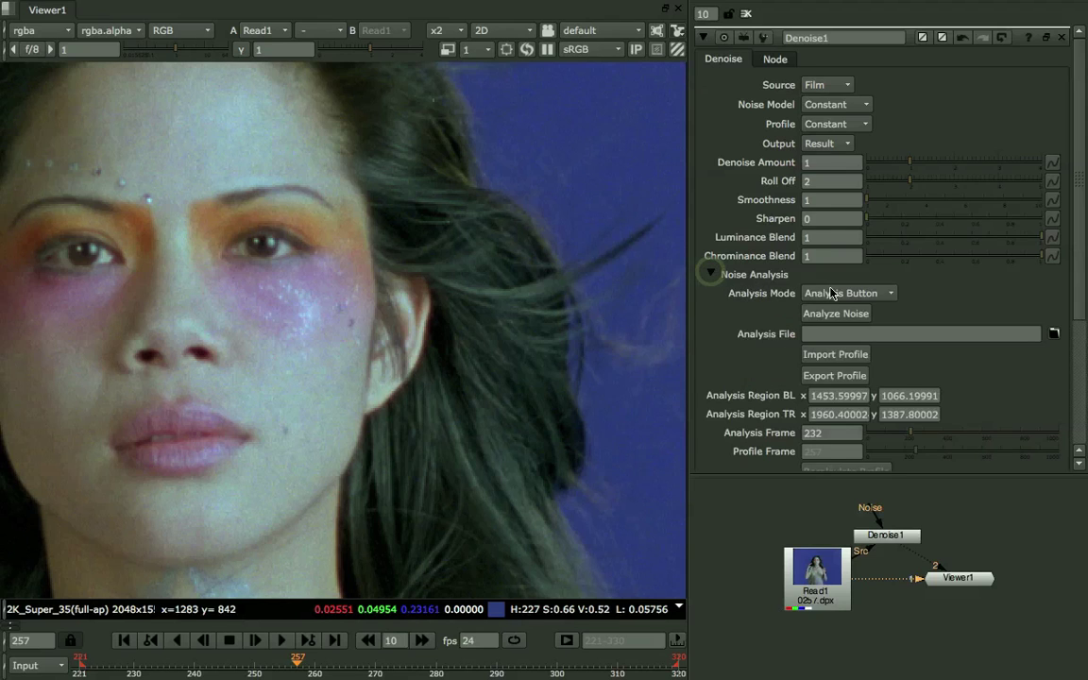
scroll(927, 305, down, 1)
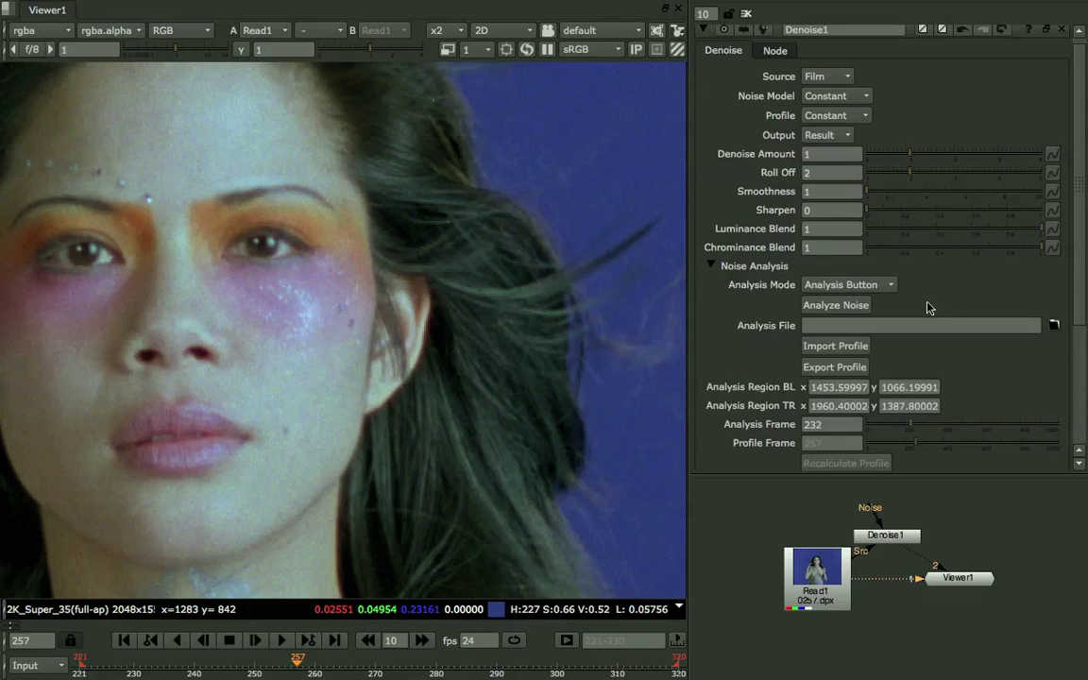
scroll(927, 305, down, 1)
scroll(929, 305, down, 5)
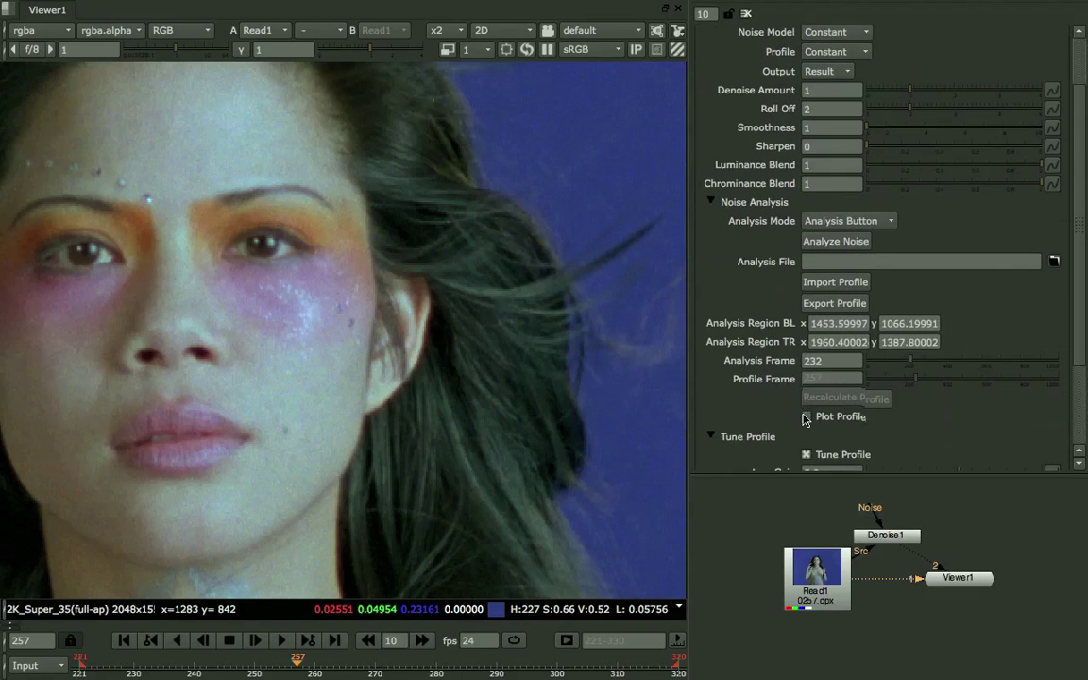
scroll(811, 425, down, 2)
scroll(808, 407, down, 2)
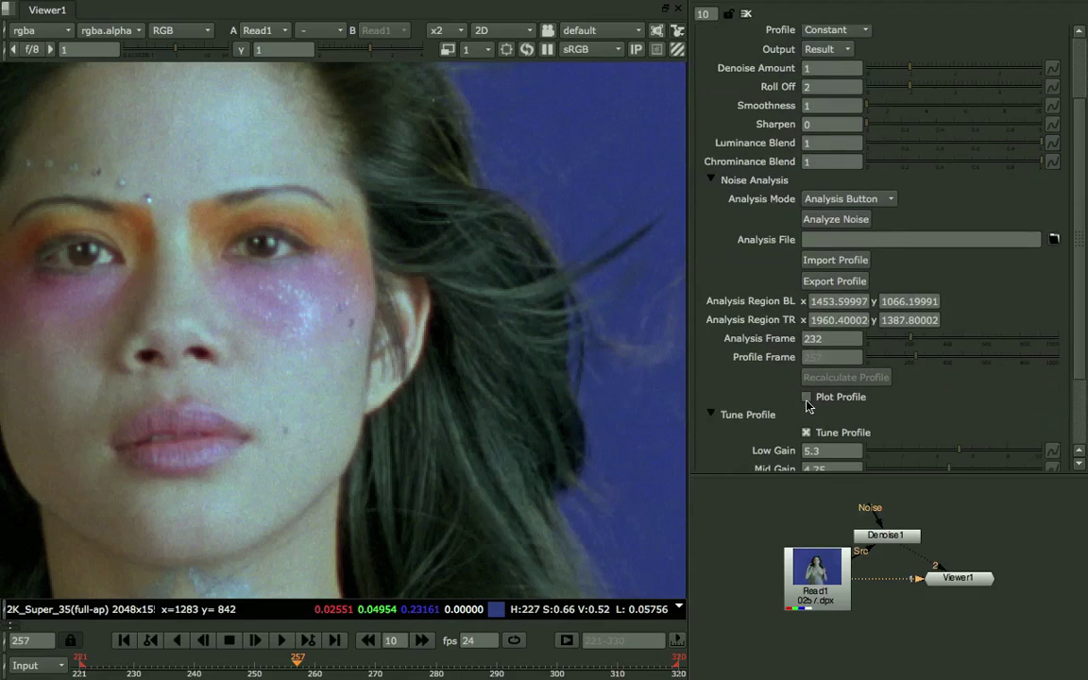
scroll(811, 378, down, 7)
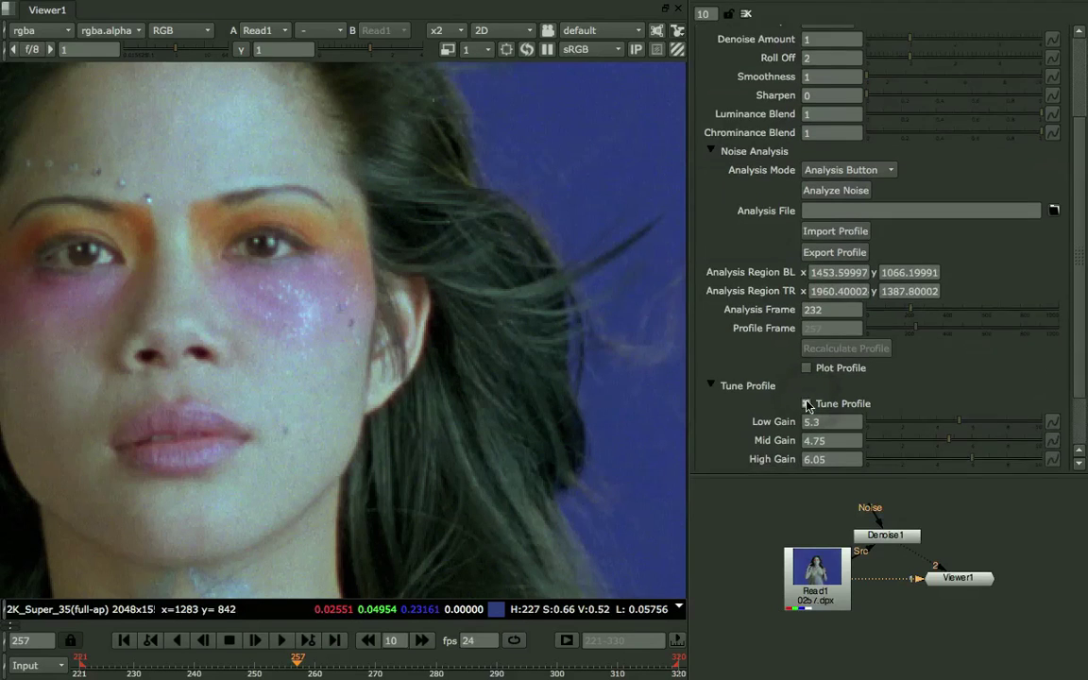
scroll(817, 332, down, 1)
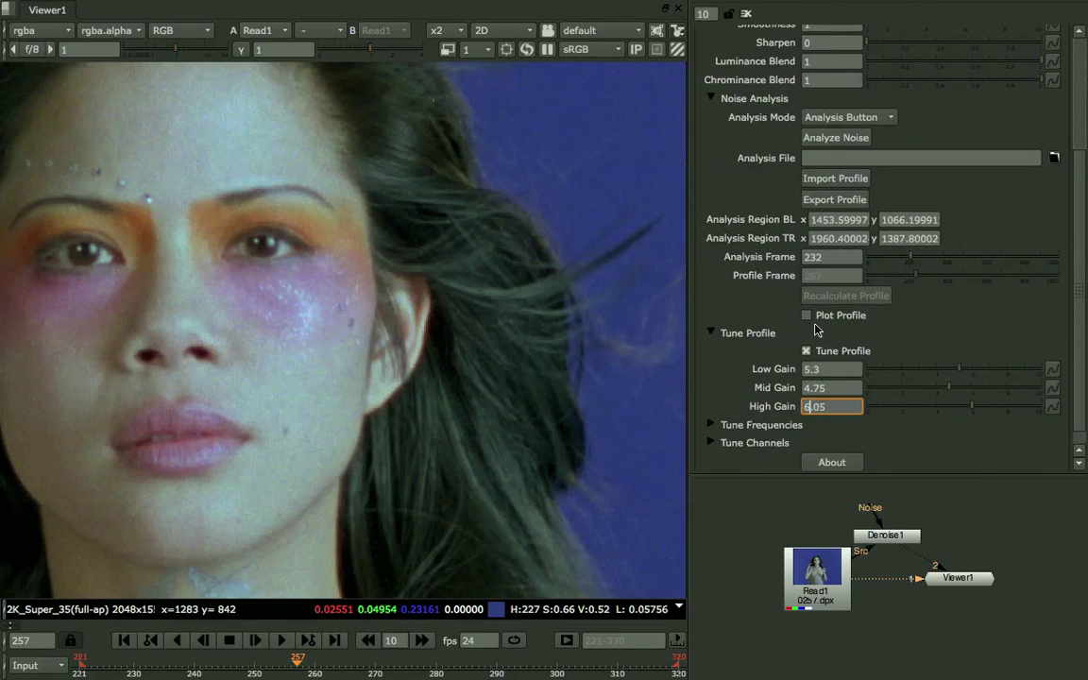
click(808, 317)
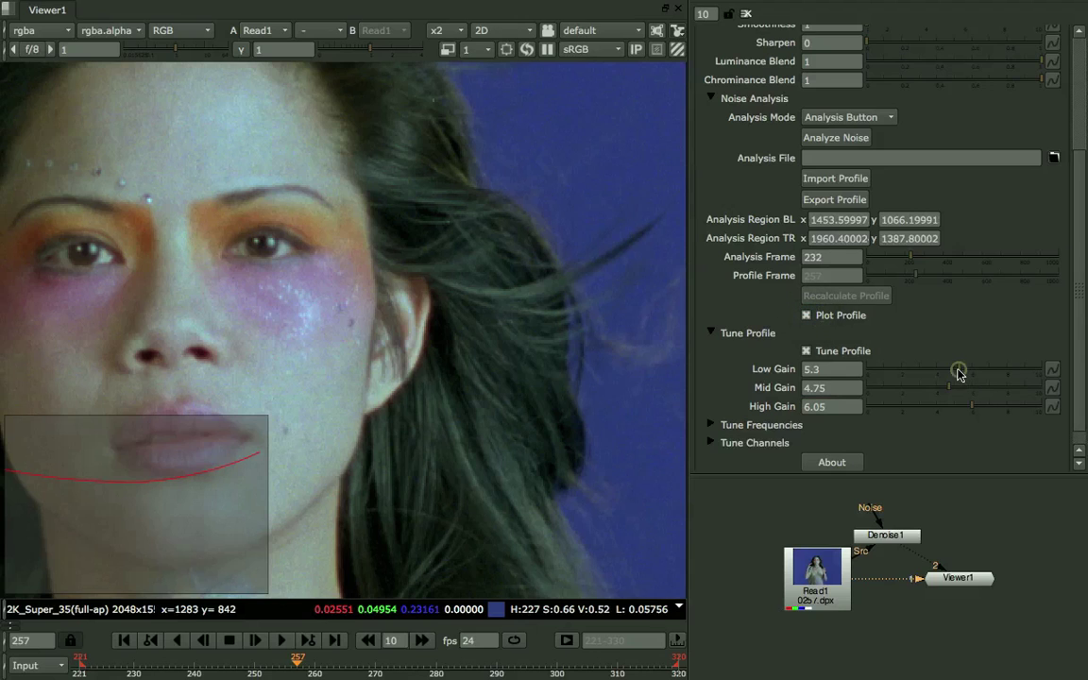
Reshape the profile curve by setting Low Gain to 1.35 and Mid Gain to 5.95, and lowering High Gain.
drag(959, 371, 888, 372)
drag(951, 389, 1034, 394)
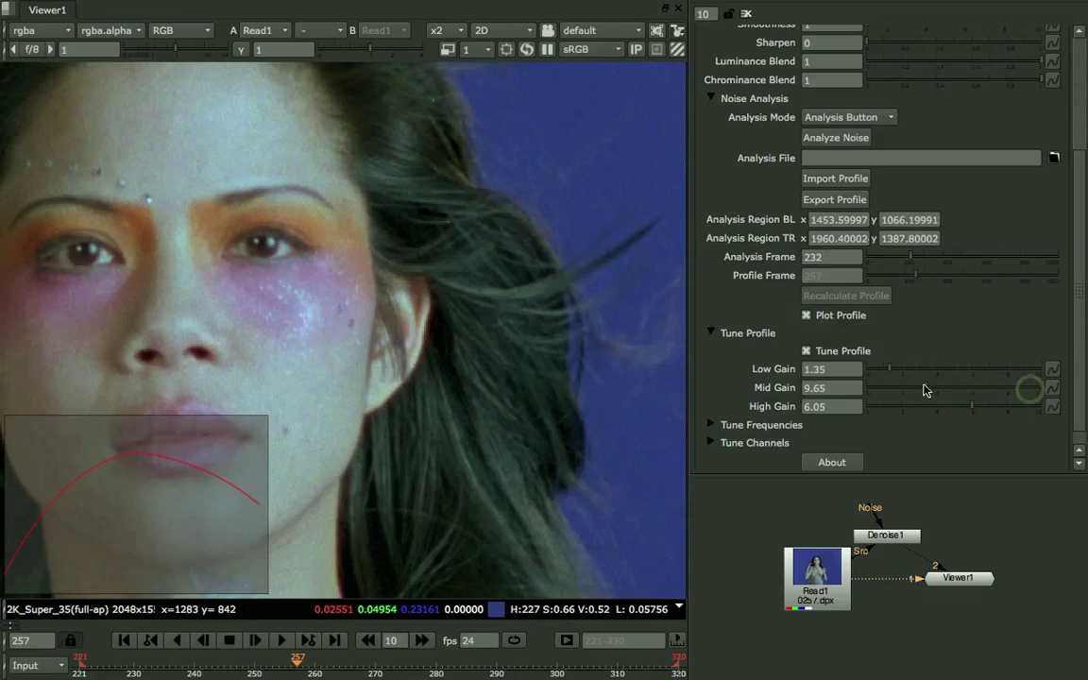
click(971, 389)
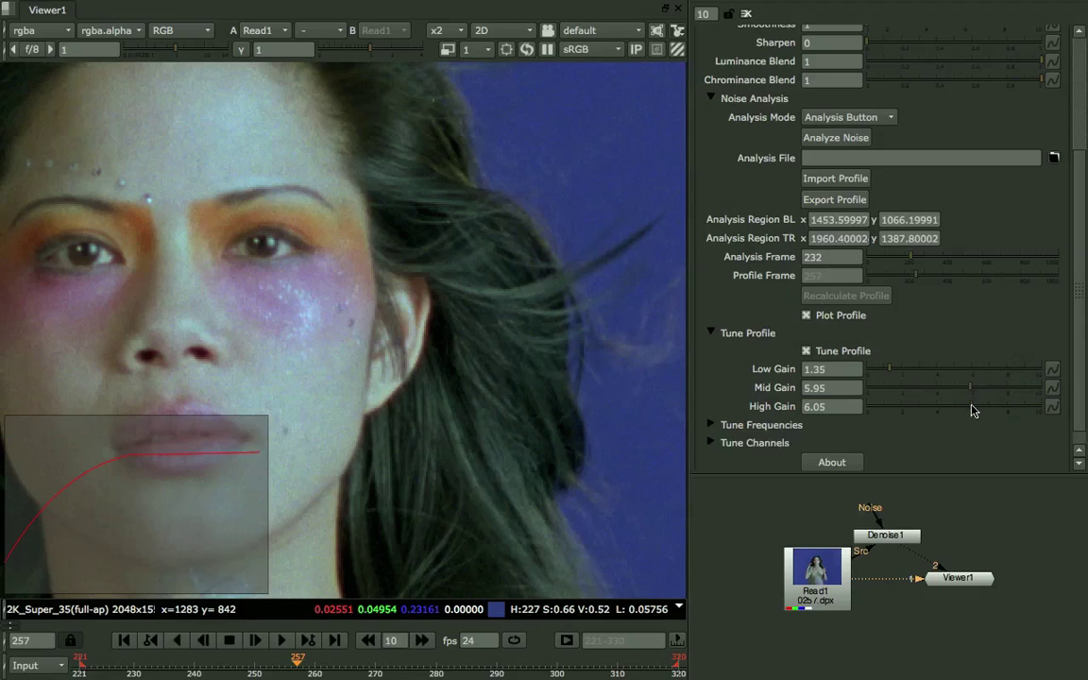
drag(973, 410, 910, 410)
Turn off Tune Profile and switch the Denoise1 Profile option to Automatic.
click(806, 351)
click(712, 334)
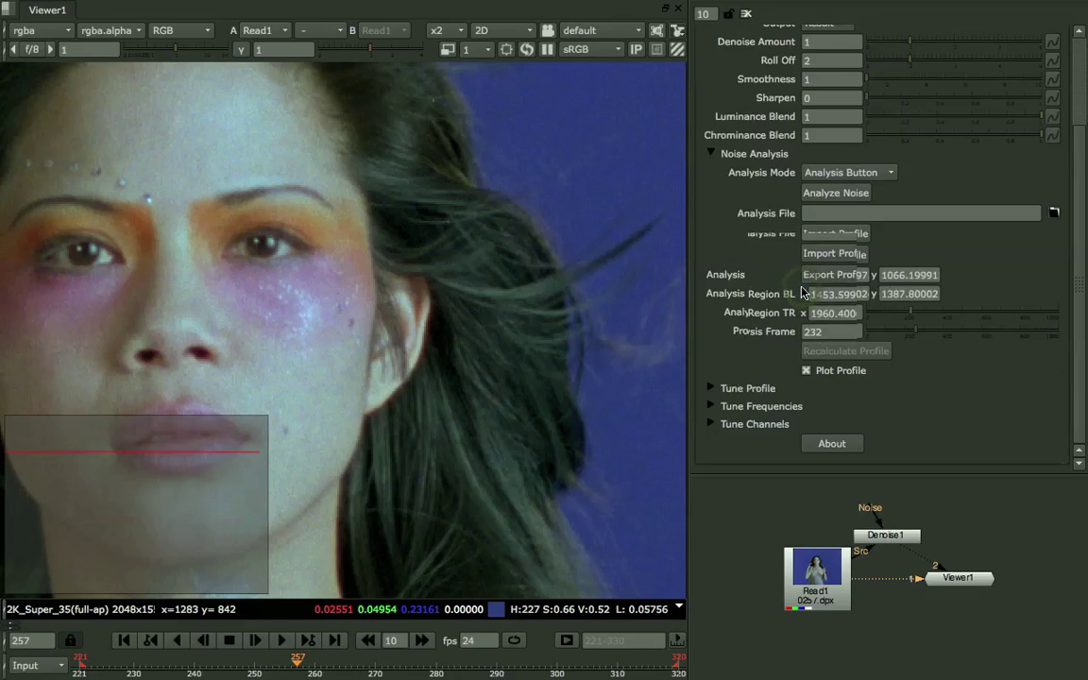
scroll(802, 293, up, 2)
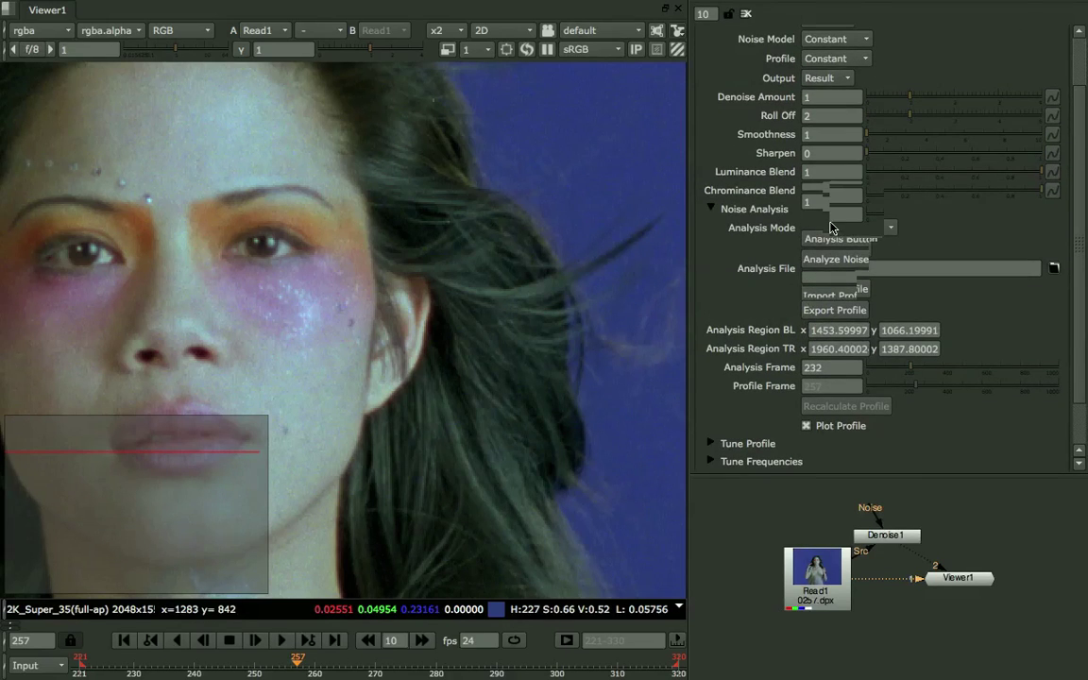
scroll(907, 180, up, 1)
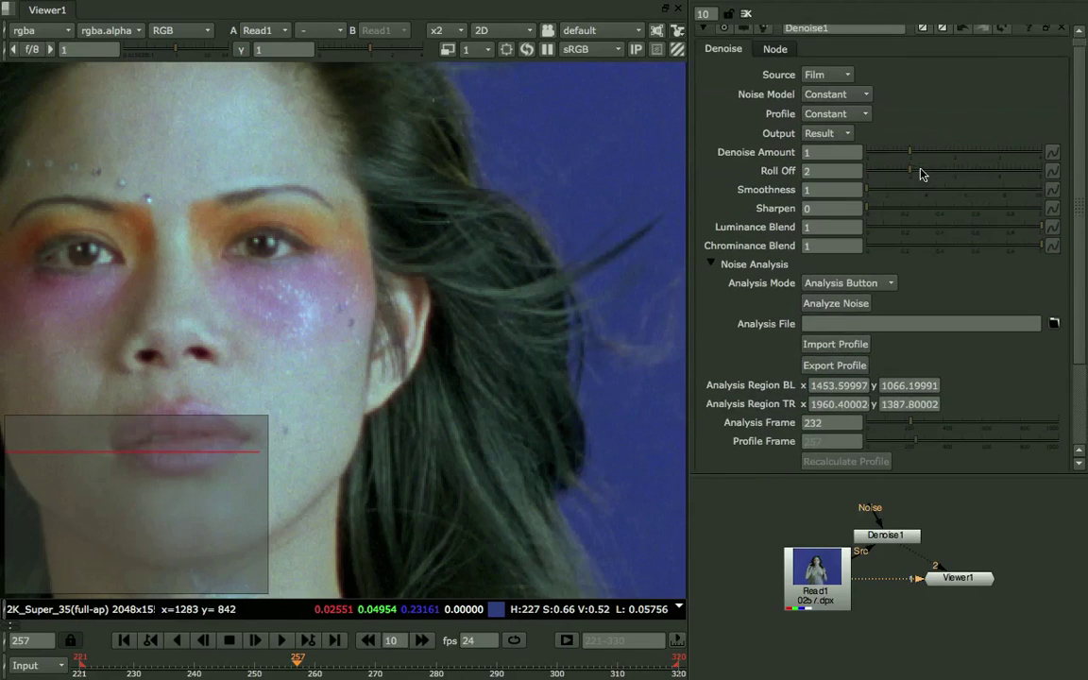
scroll(923, 173, up, 1)
click(866, 126)
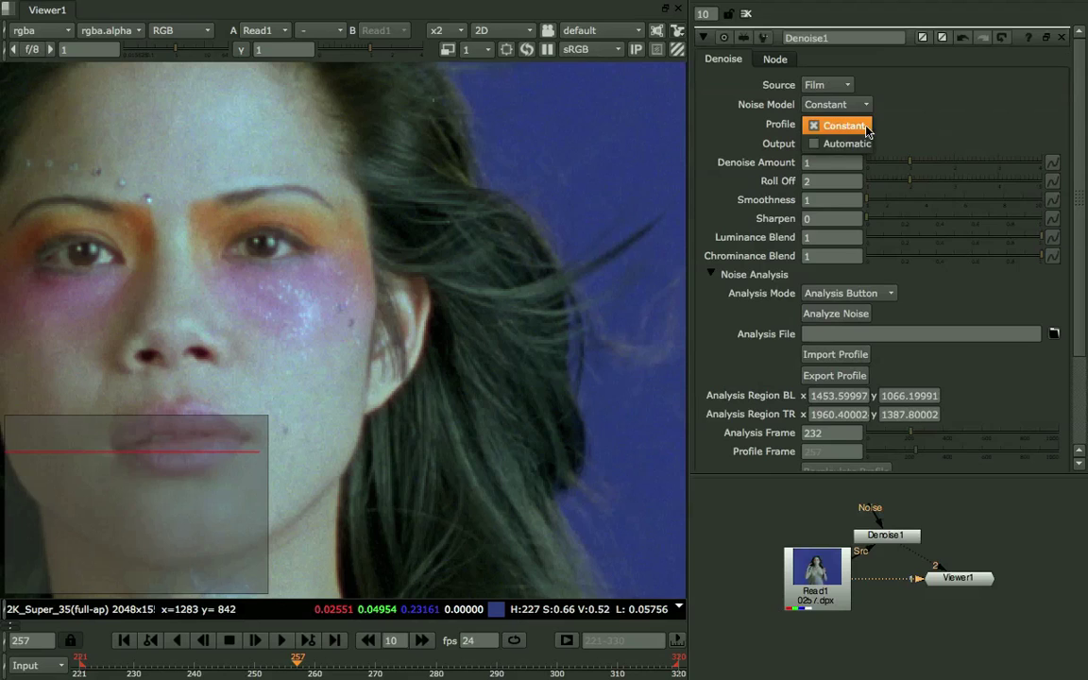
click(863, 142)
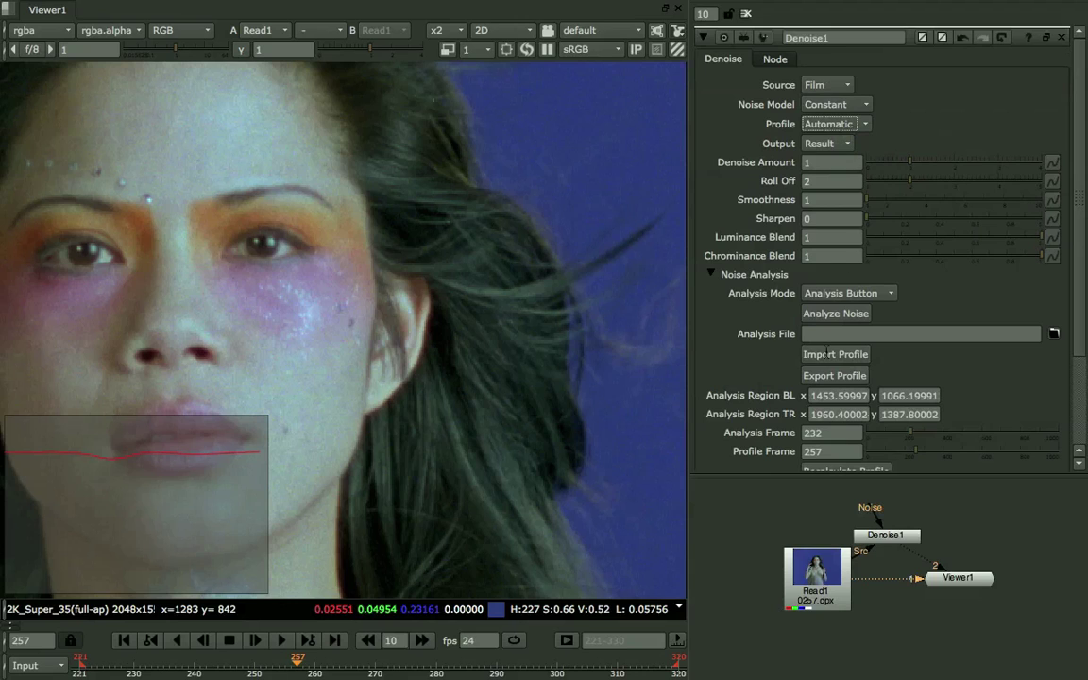
Set the Profile Frame to 230 and recalculate the noise profile.
double_click(835, 452)
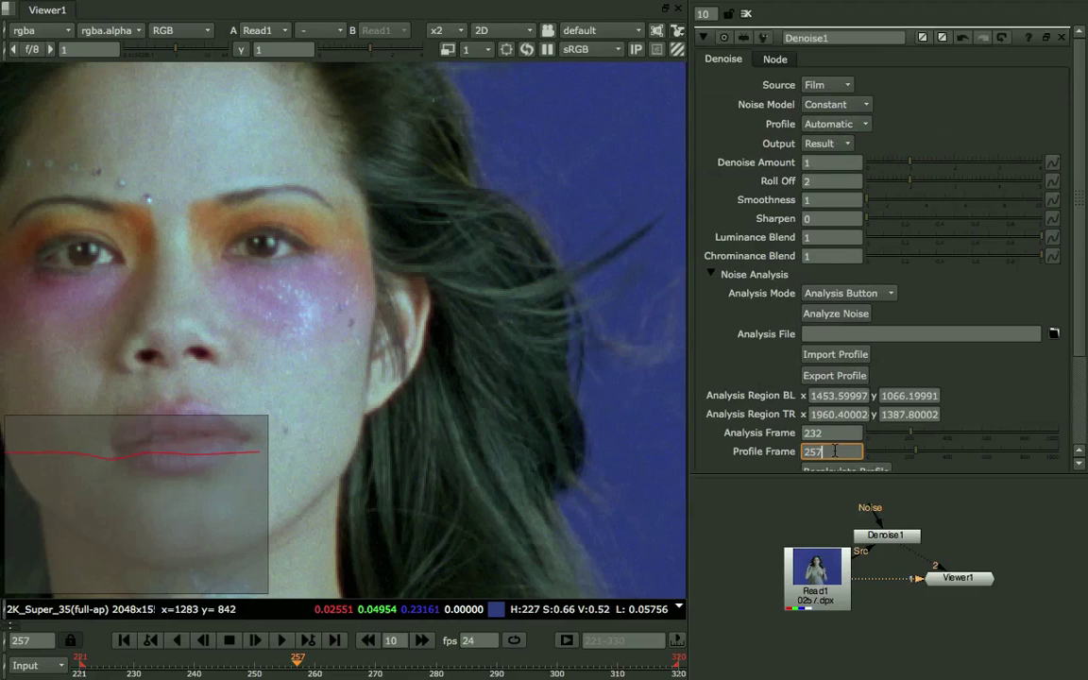
text(230)
key(Return)
scroll(946, 390, down, 1)
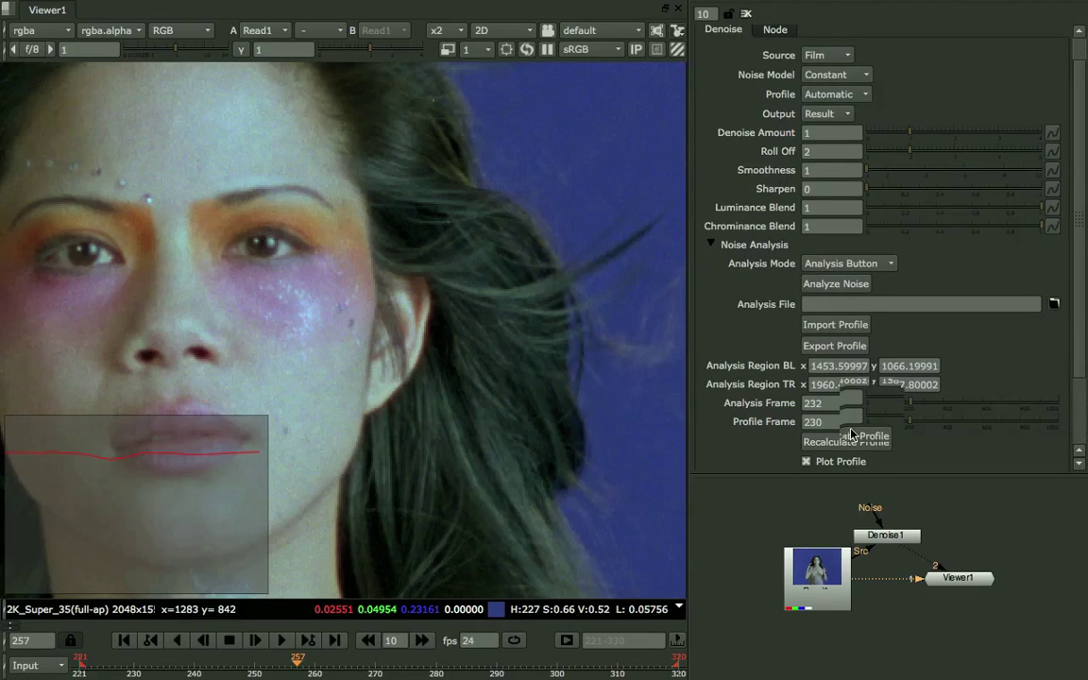
scroll(850, 433, down, 1)
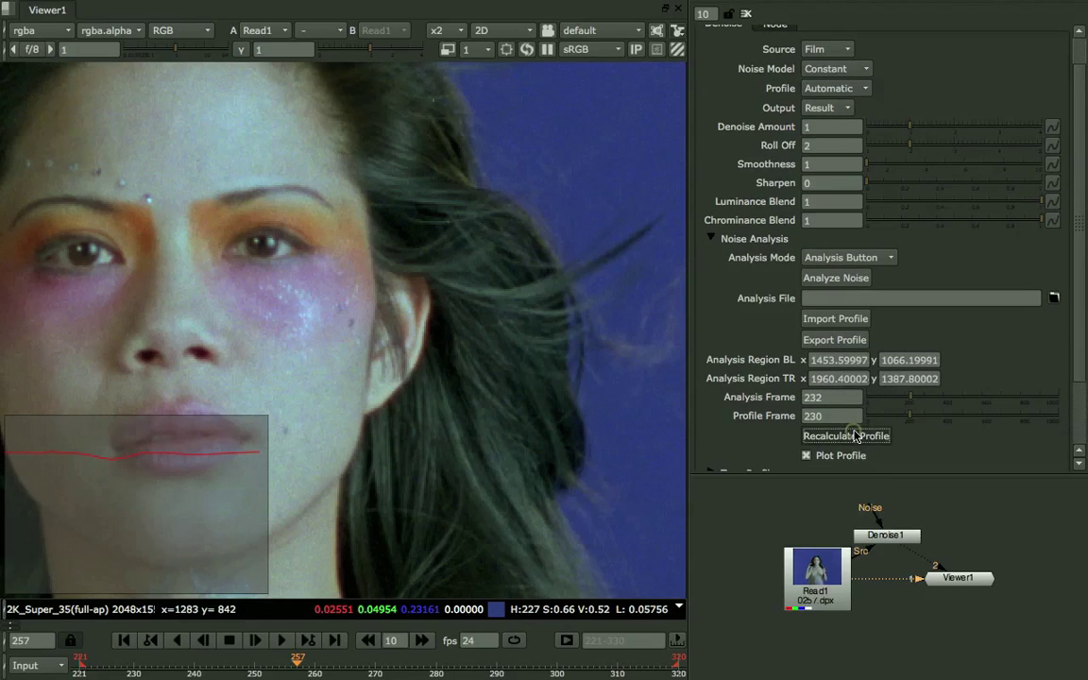
click(856, 436)
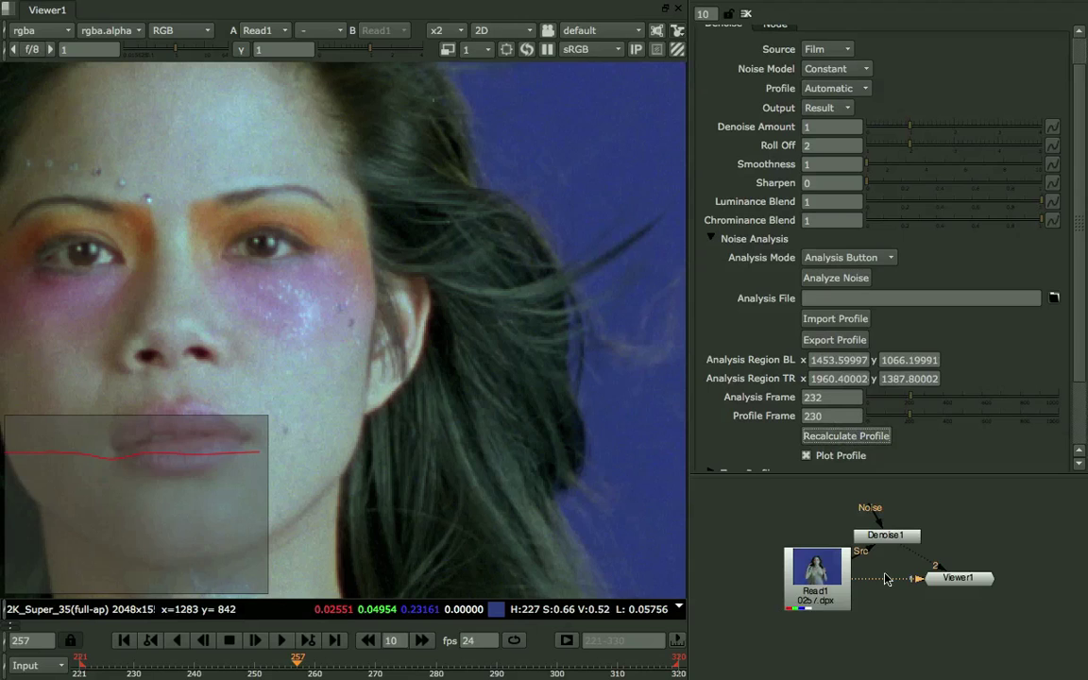
Read in the ####.dpx 1-102 sequence from FoundryShoot_Shot01/2048x1556 and place its node beneath Read1.
right_click(775, 578)
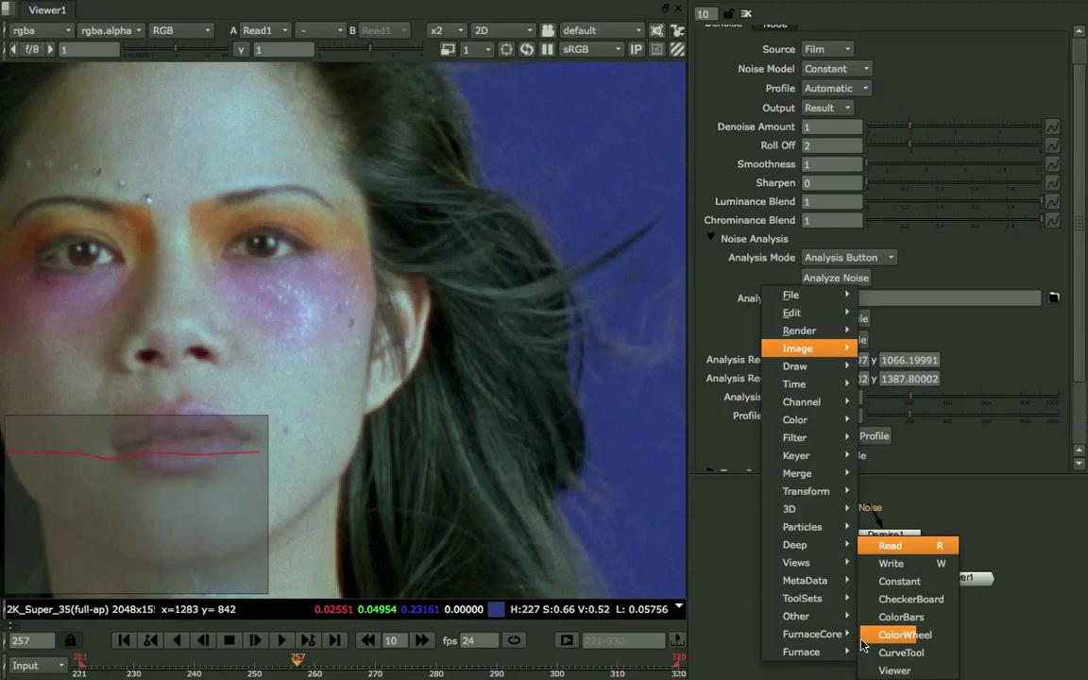
mouse_move(822, 349)
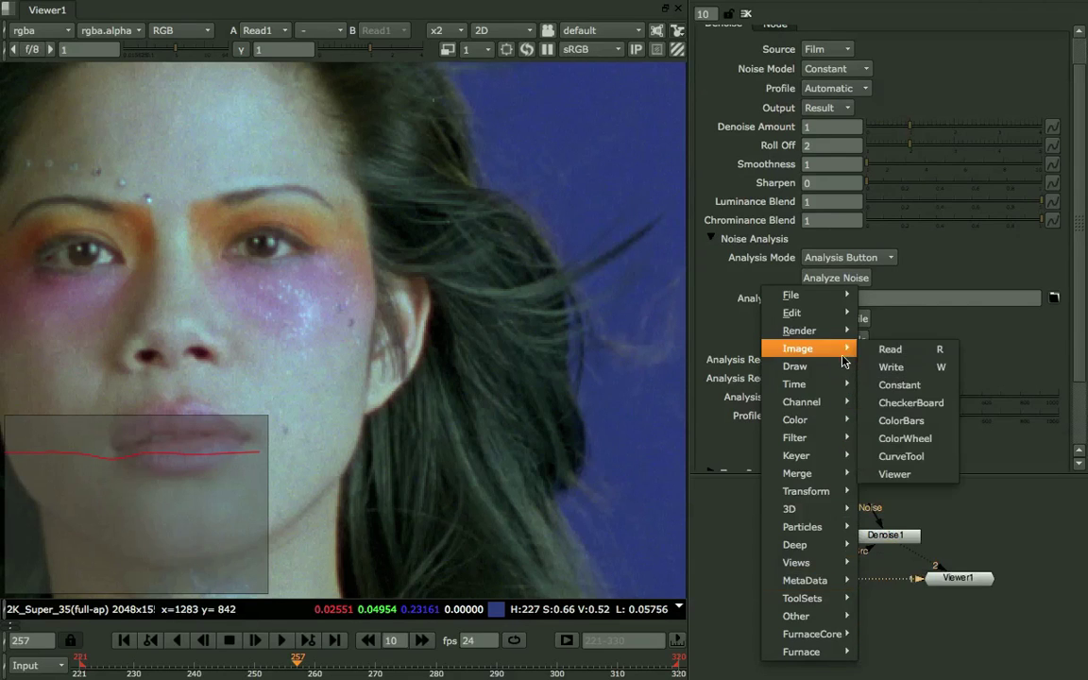
click(874, 357)
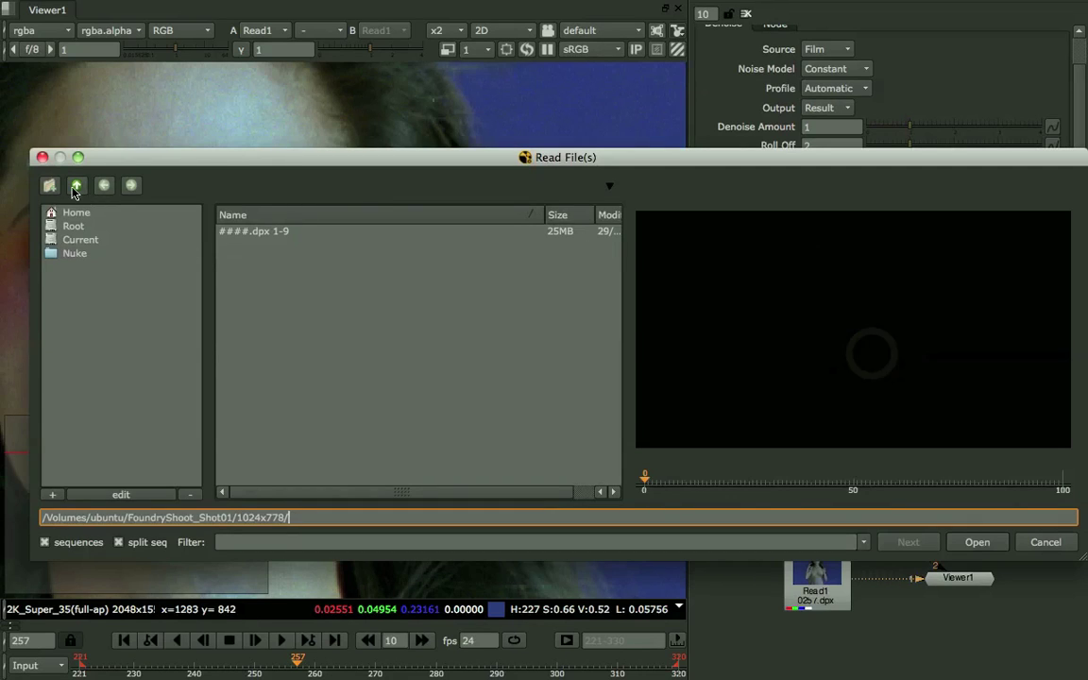
click(75, 186)
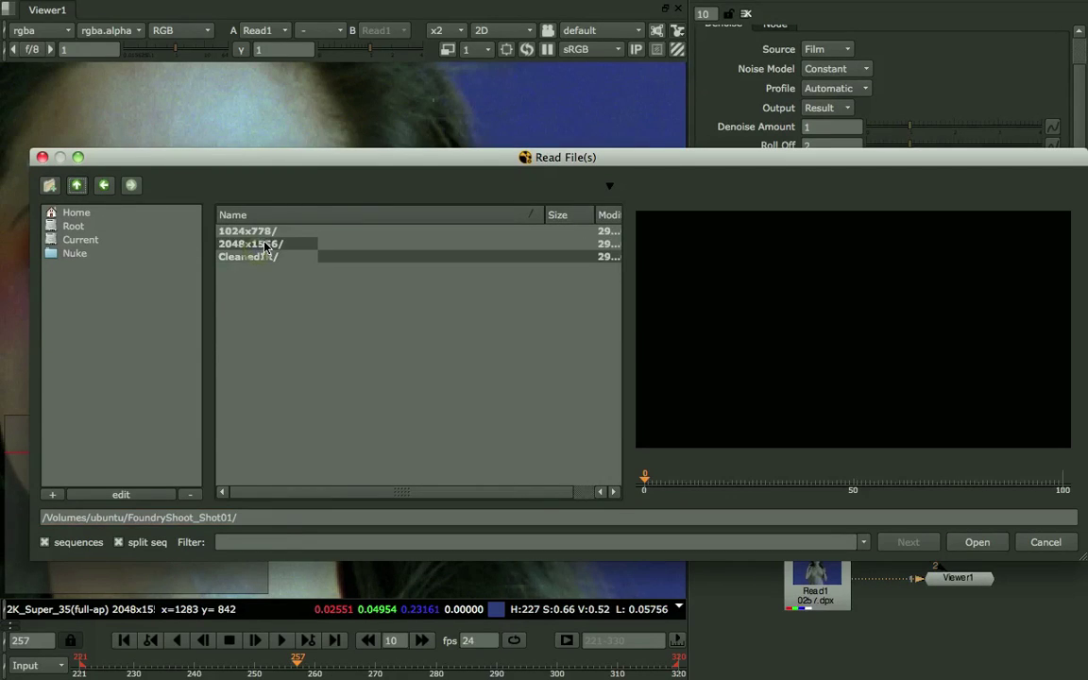
double_click(267, 245)
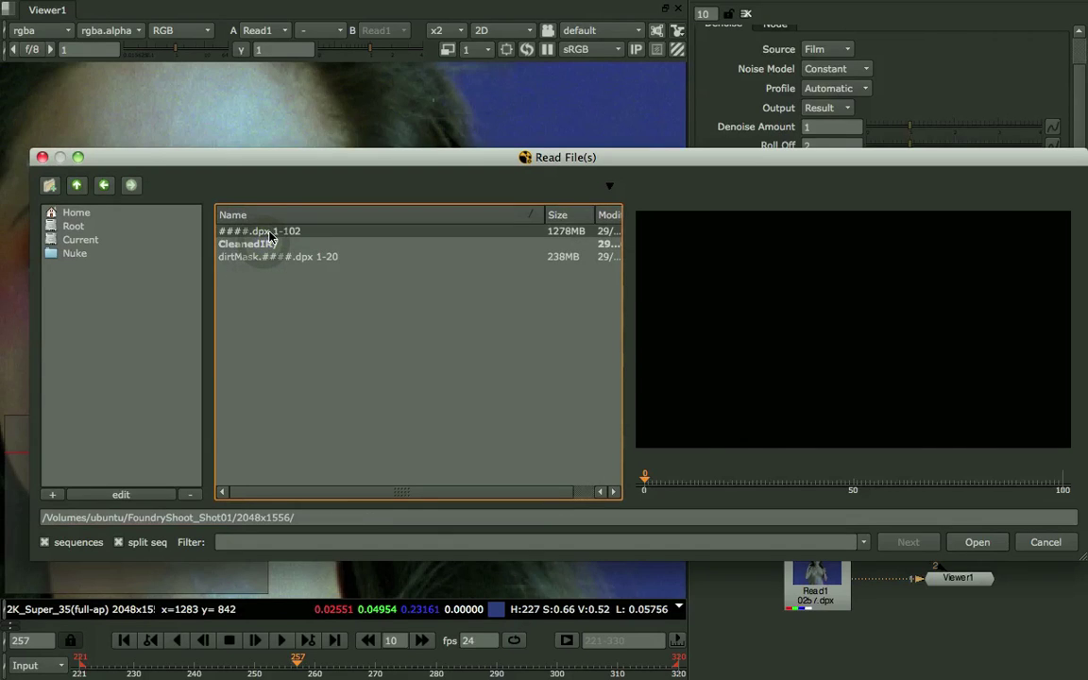
click(269, 232)
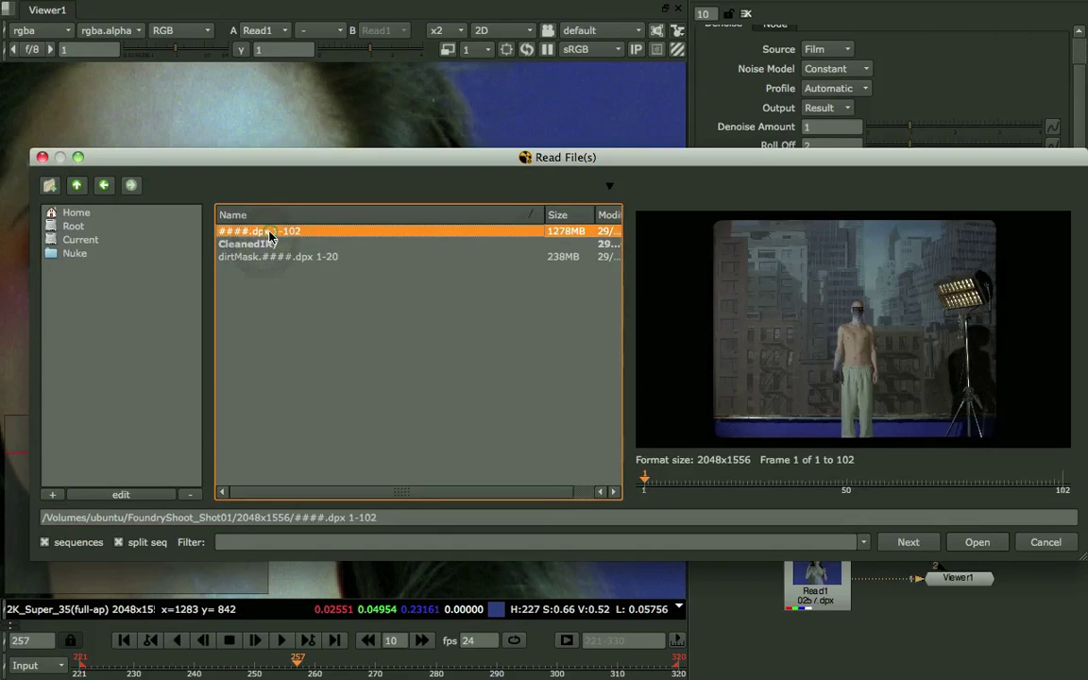
click(978, 542)
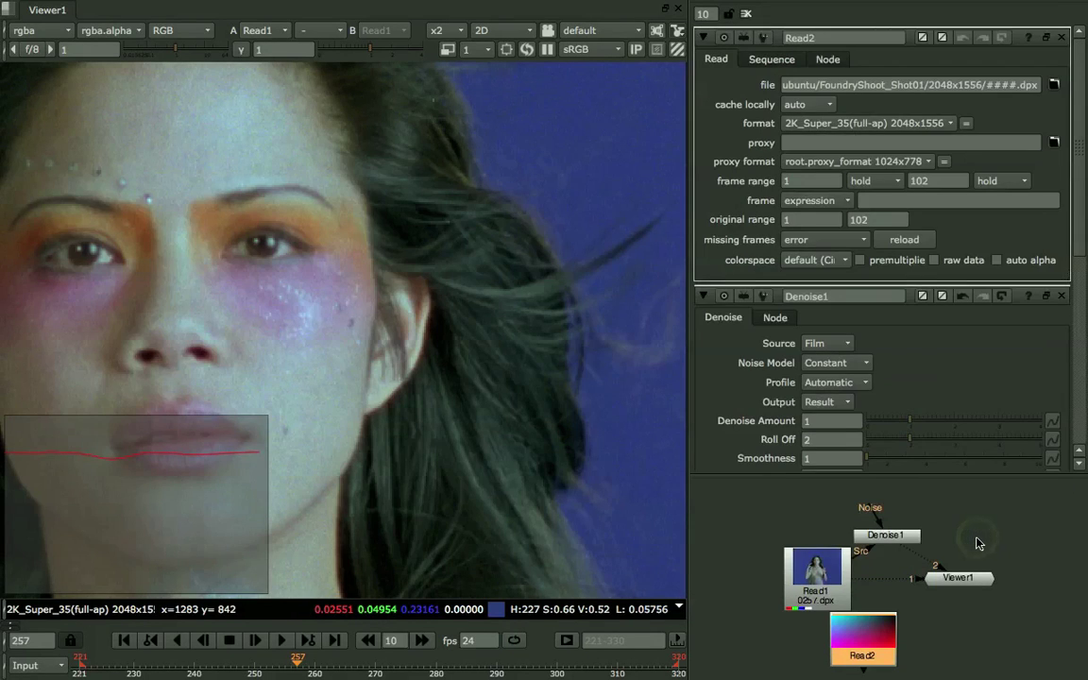
drag(856, 646, 797, 646)
Duplicate the Denoise1 node, then connect the copy's Noise input to Read1 and its Src input to Read2.
click(877, 536)
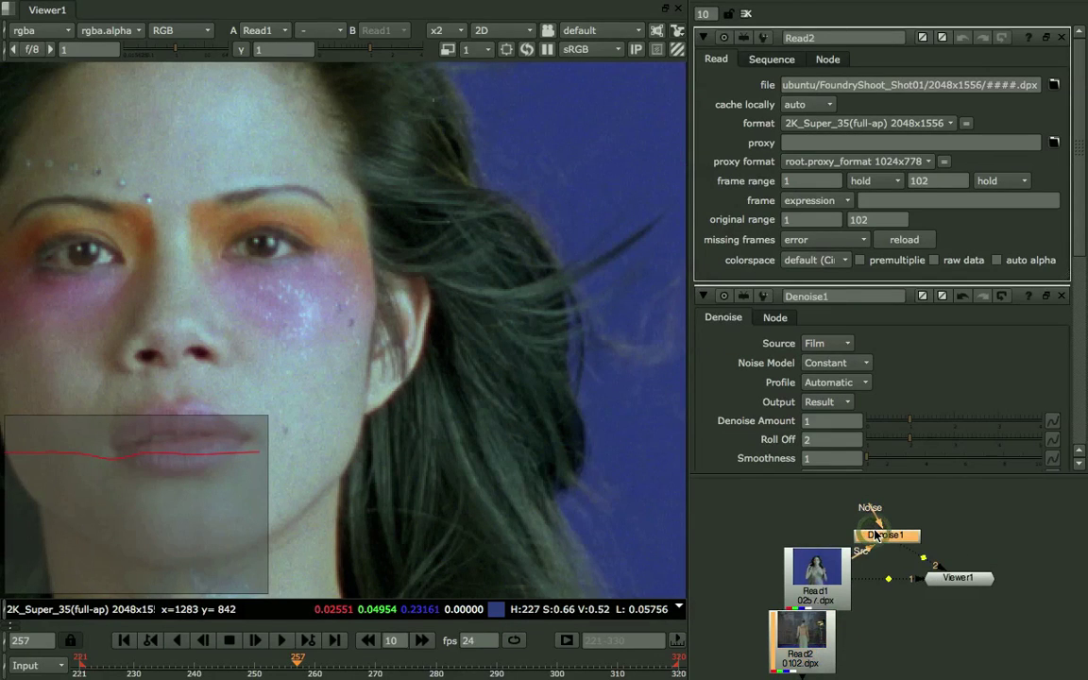
key(ctrl+v)
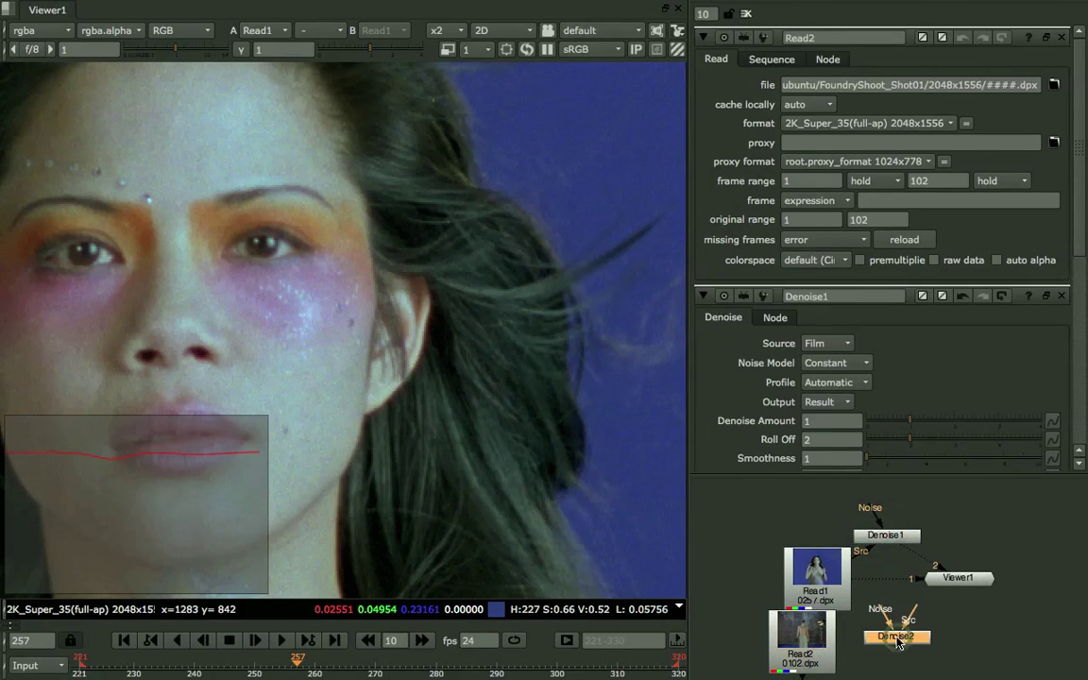
drag(879, 611, 821, 588)
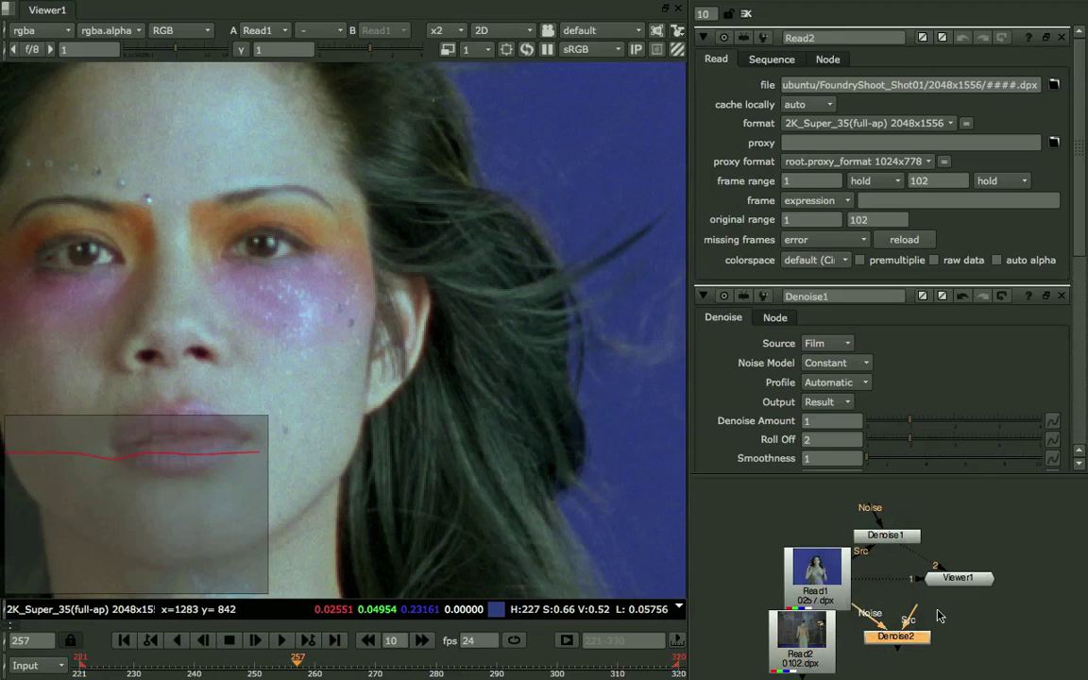
drag(908, 619, 820, 650)
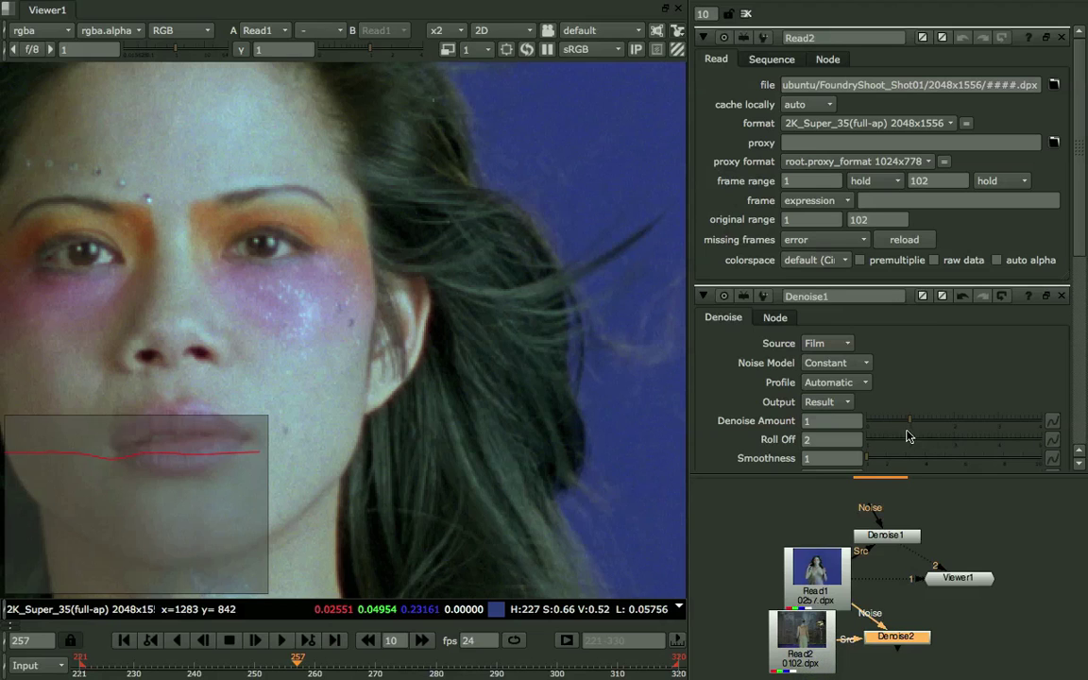
Leave only the copied Denoise node's properties open, then analyze its noise and recalculate its profile.
click(1061, 37)
click(1062, 38)
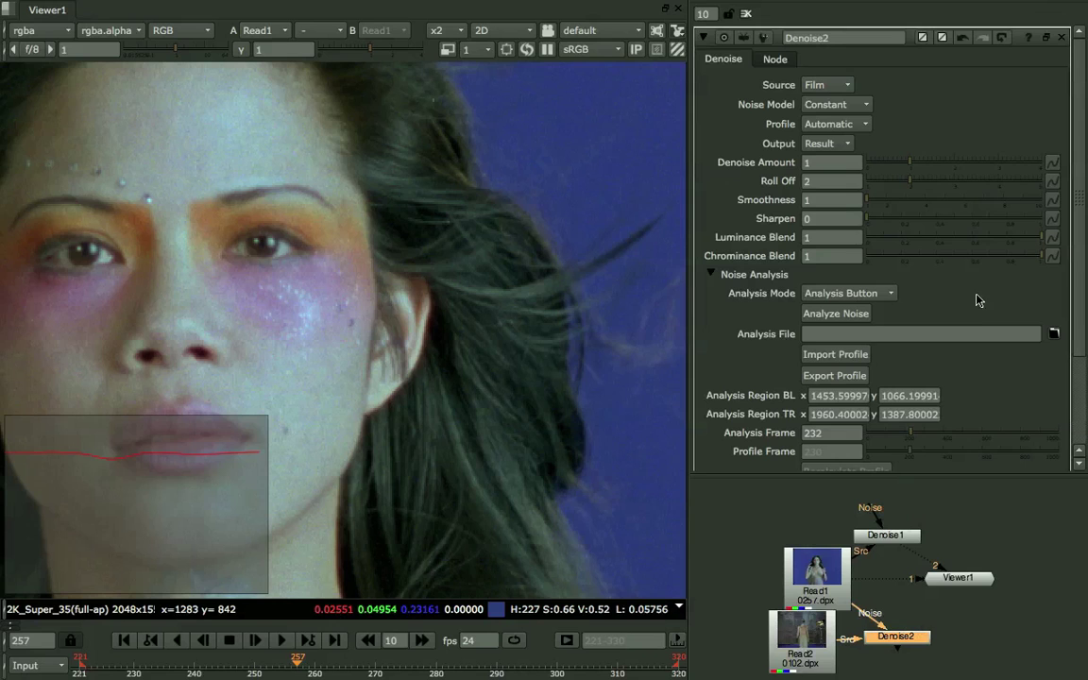
click(858, 317)
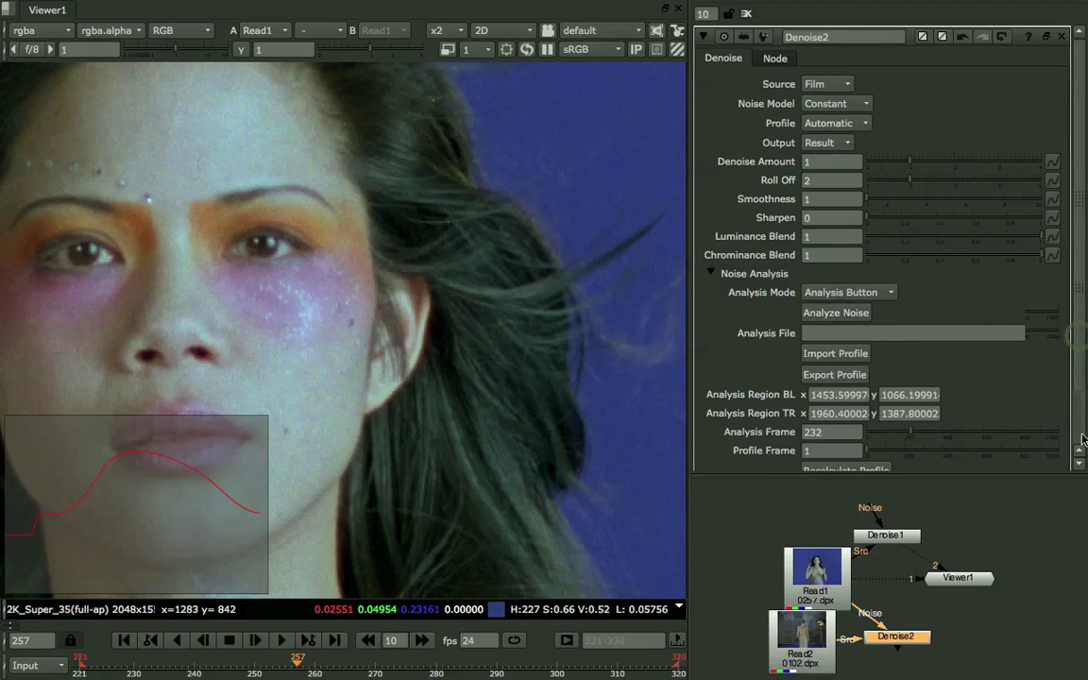
scroll(900, 369, down, 3)
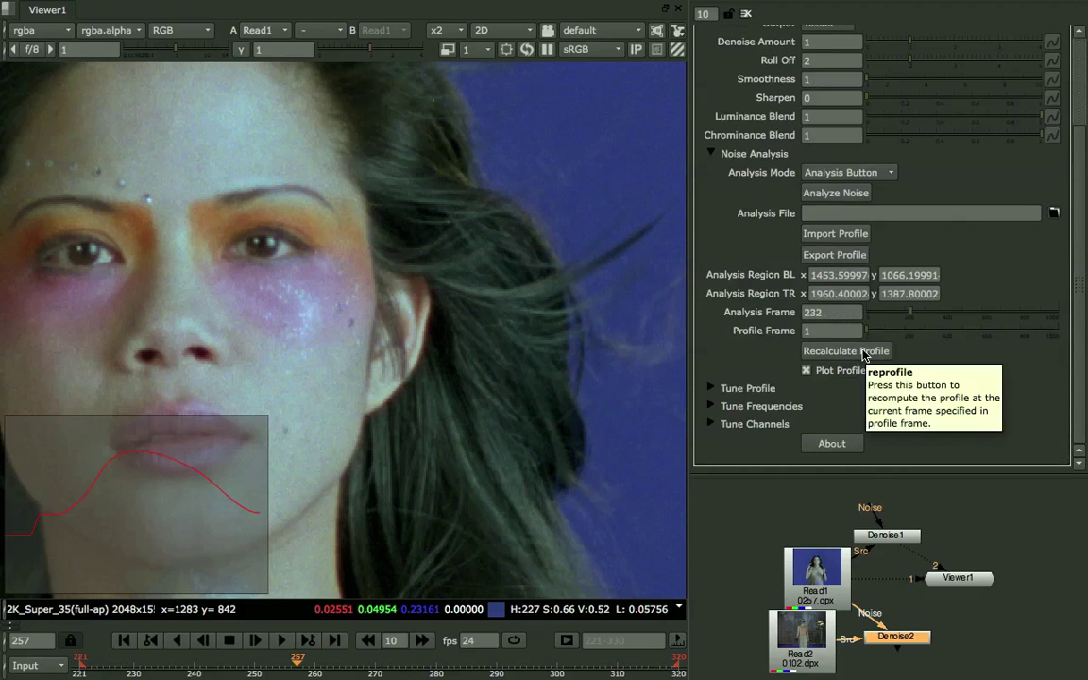
click(864, 355)
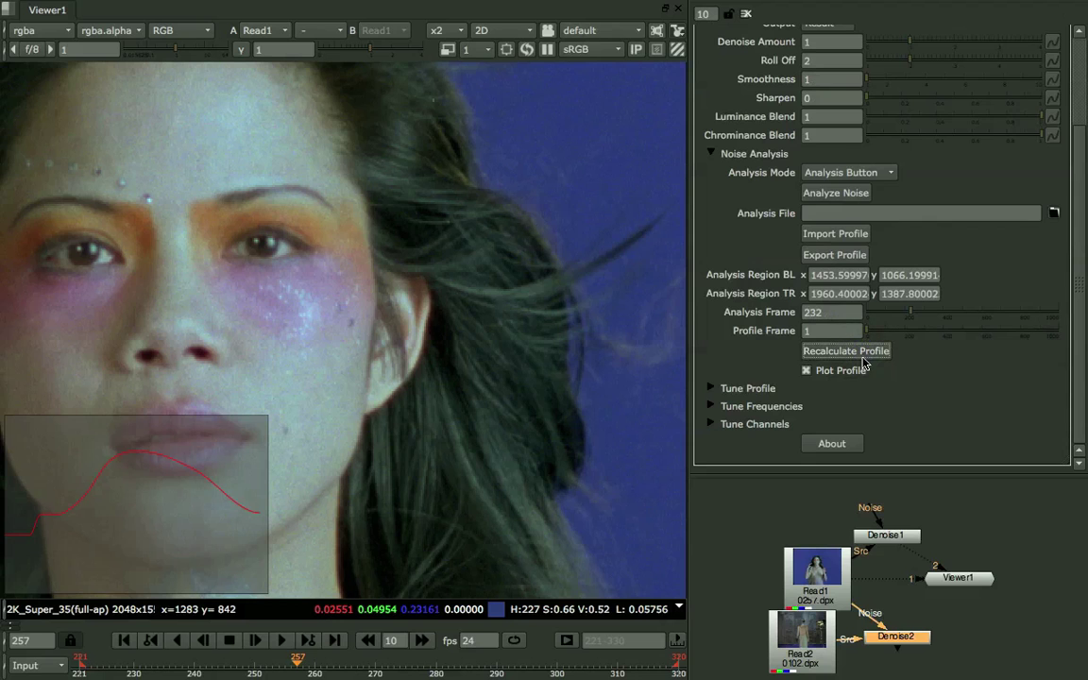
Display the Read2 clip through viewer input 3, showing the whole frame.
click(812, 650)
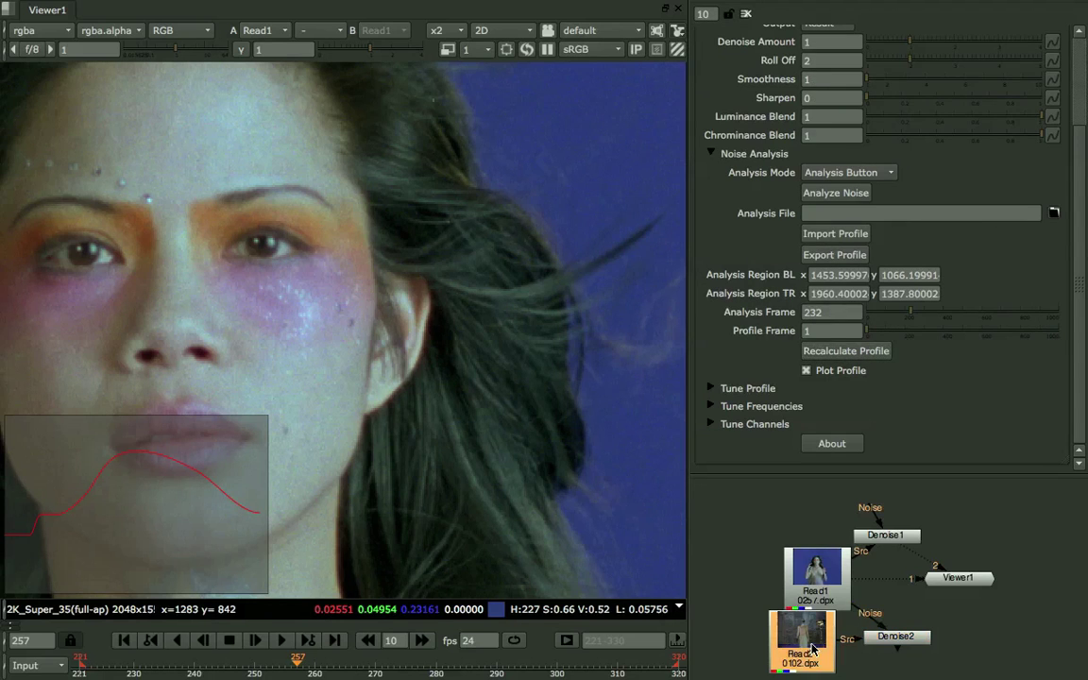
key(3)
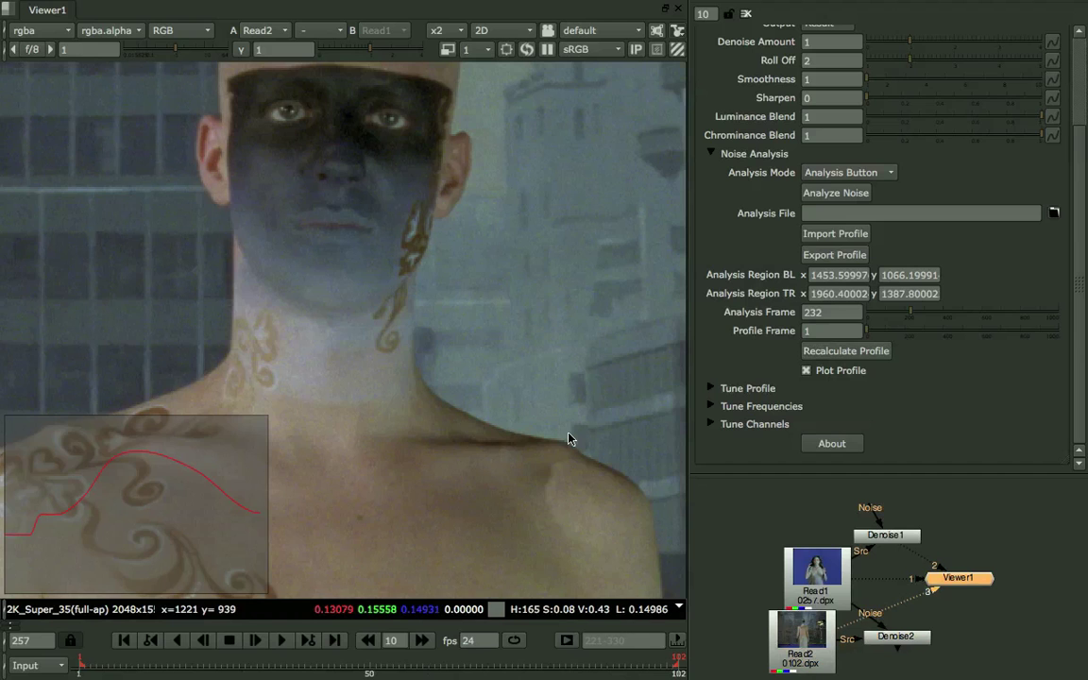
scroll(569, 439, down, 5)
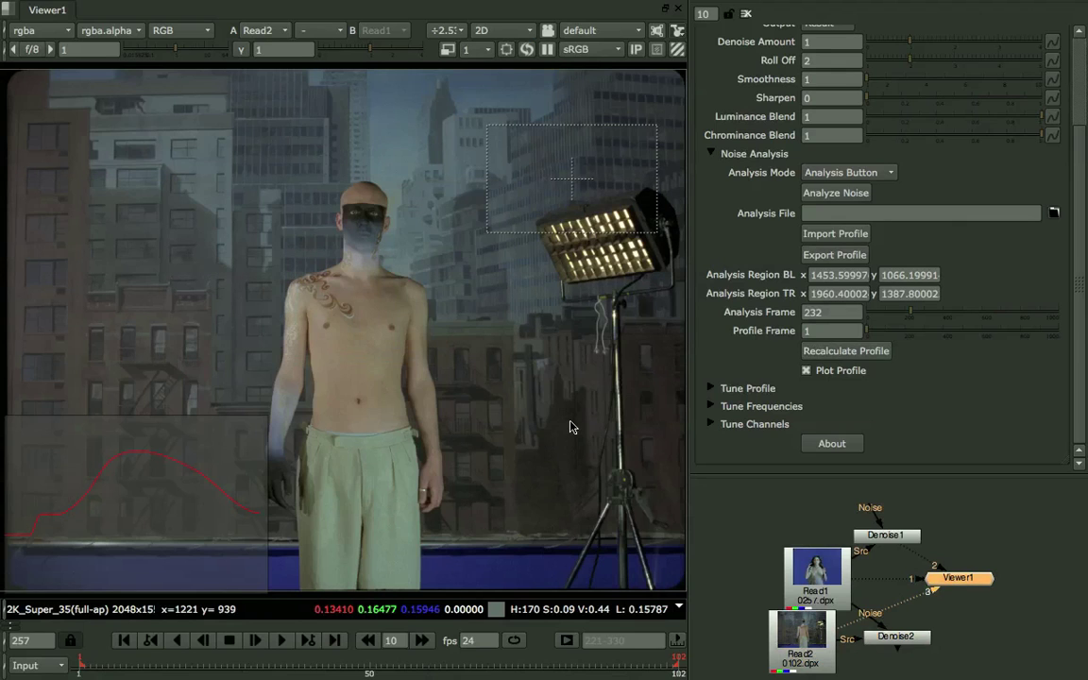
Set the Analysis File to profile.proc and export the noise profile to it.
click(931, 213)
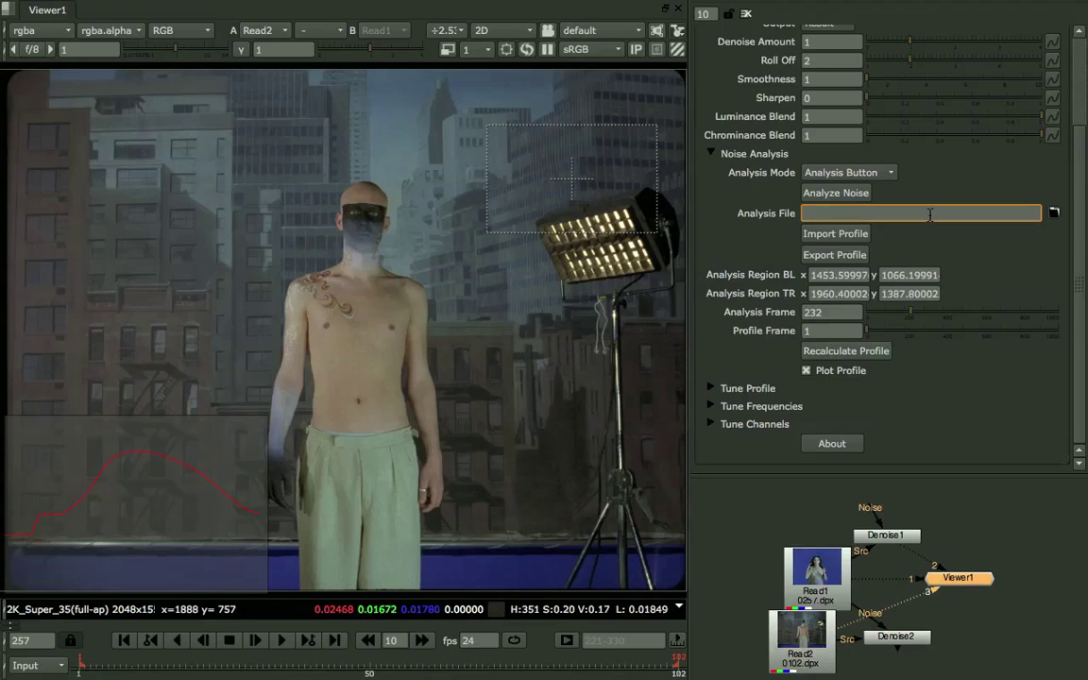
text(profile.proc)
click(850, 257)
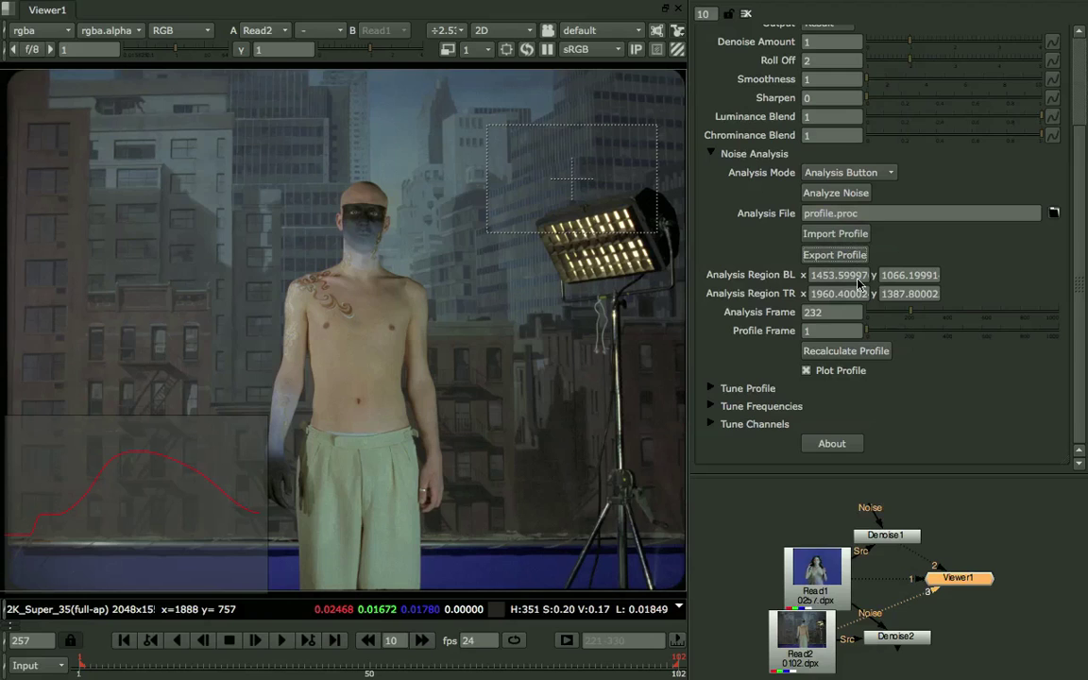
Delete the Read2 and Denoise2 nodes from the node graph.
click(811, 640)
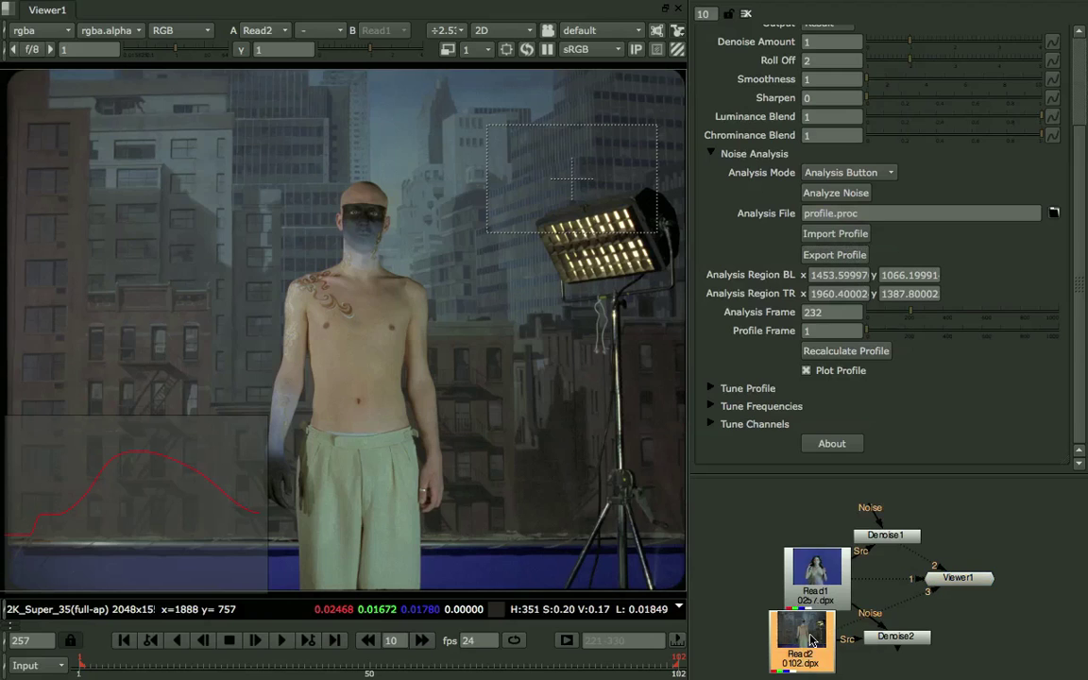
key(Delete)
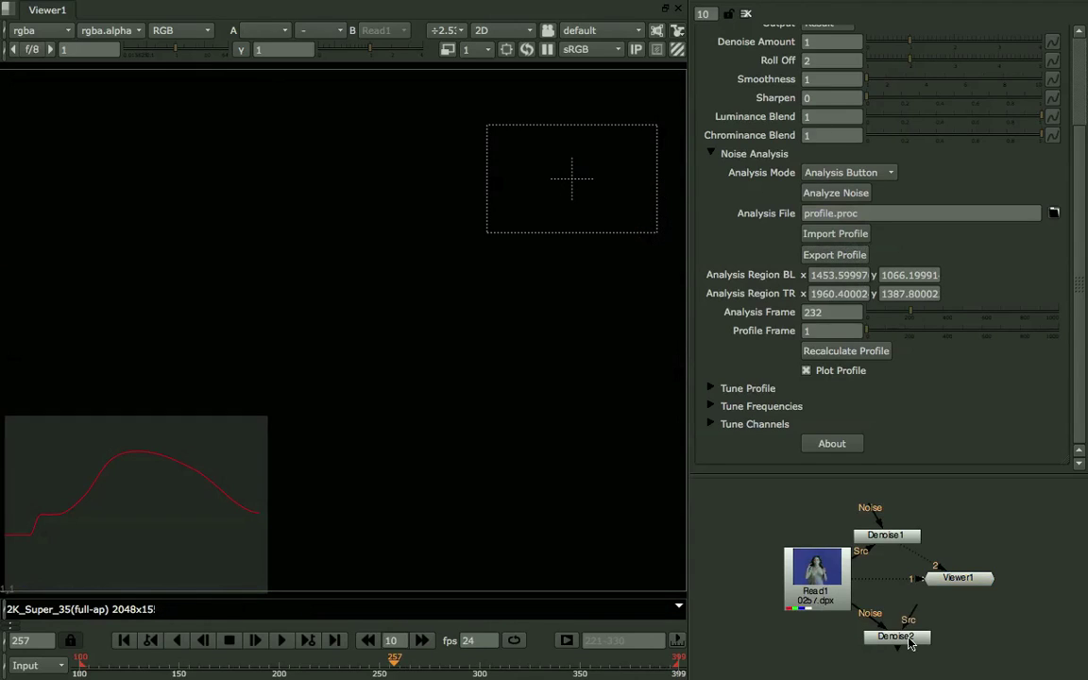
click(910, 644)
key(Delete)
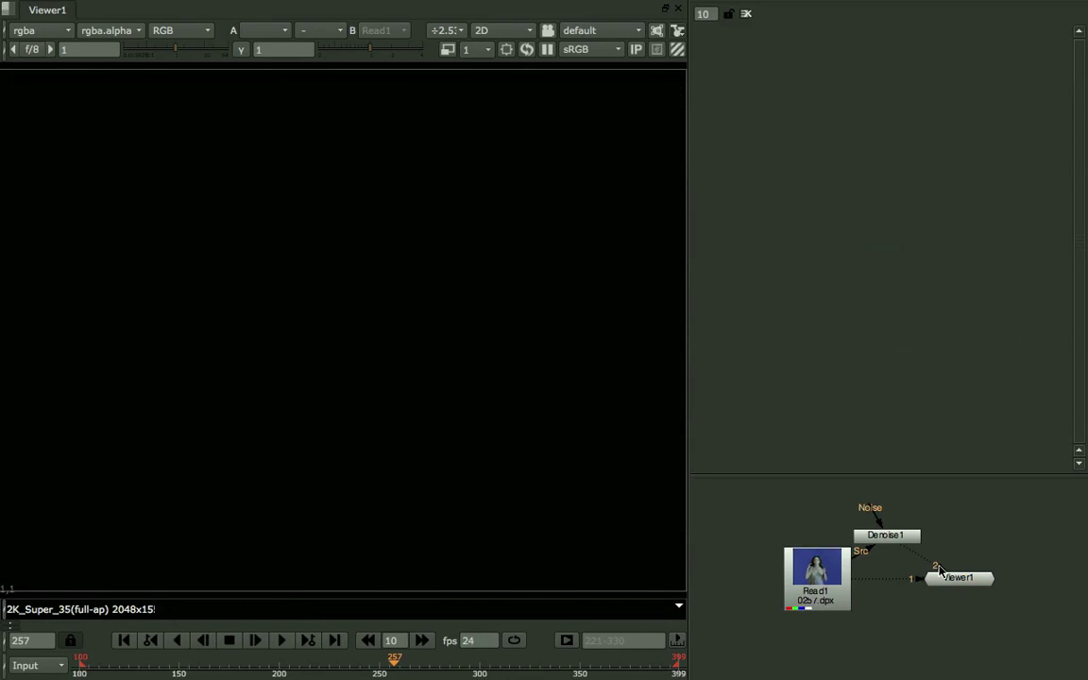
Open Denoise1's properties, set its Analysis File to profile.proc and import the saved noise profile.
click(905, 536)
double_click(905, 536)
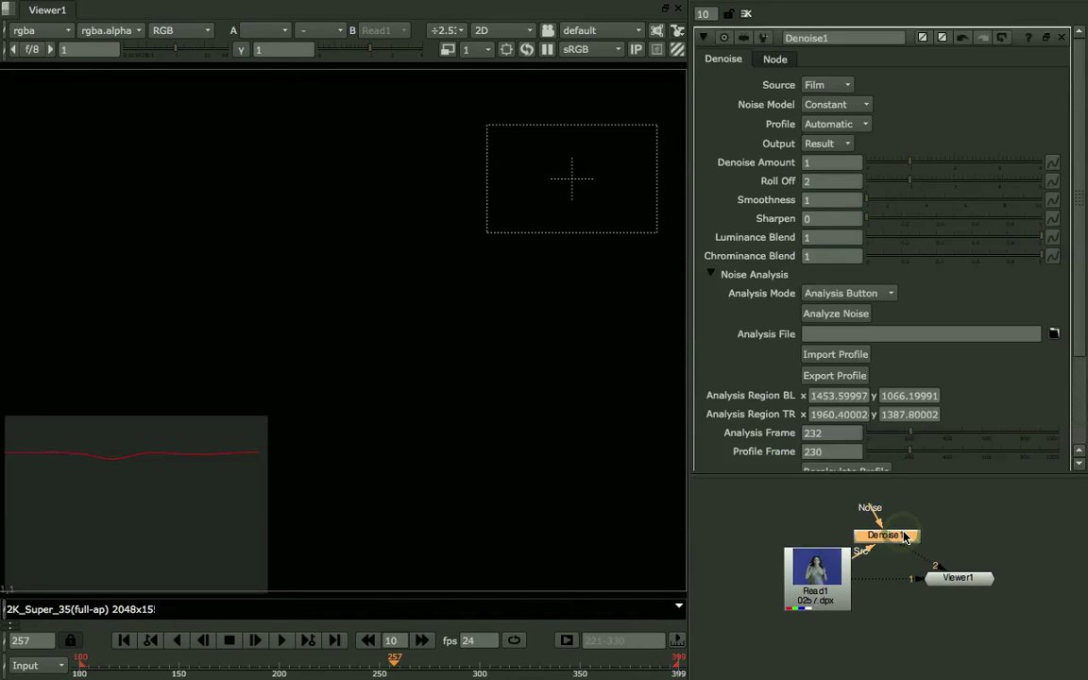
click(927, 334)
text(prof)
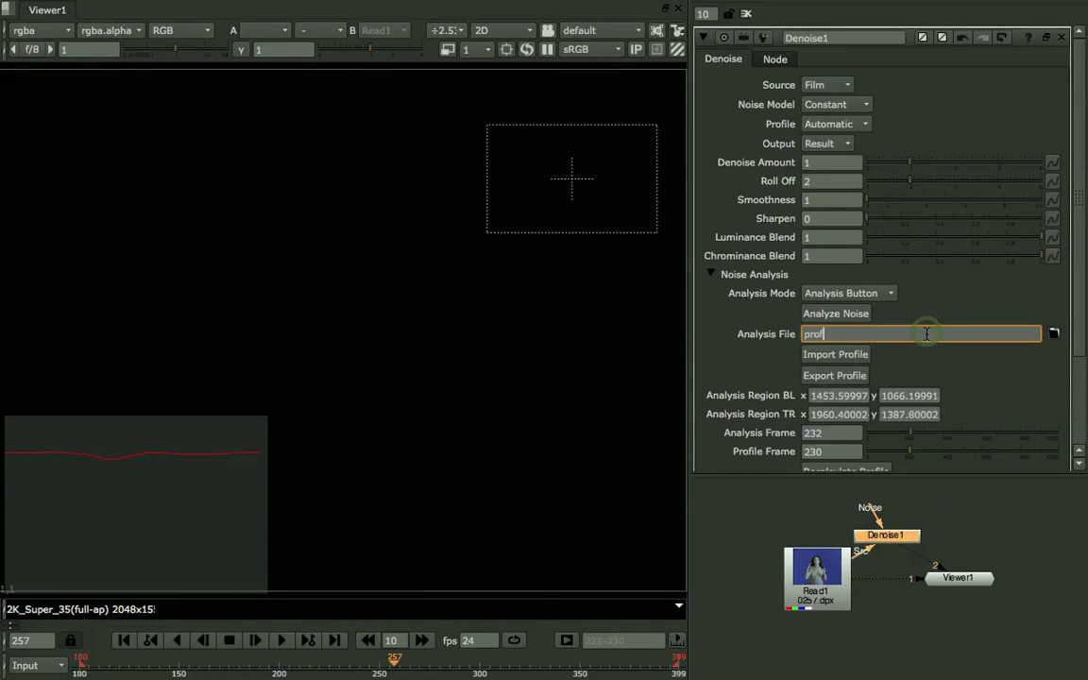
text(ile.proc)
click(847, 357)
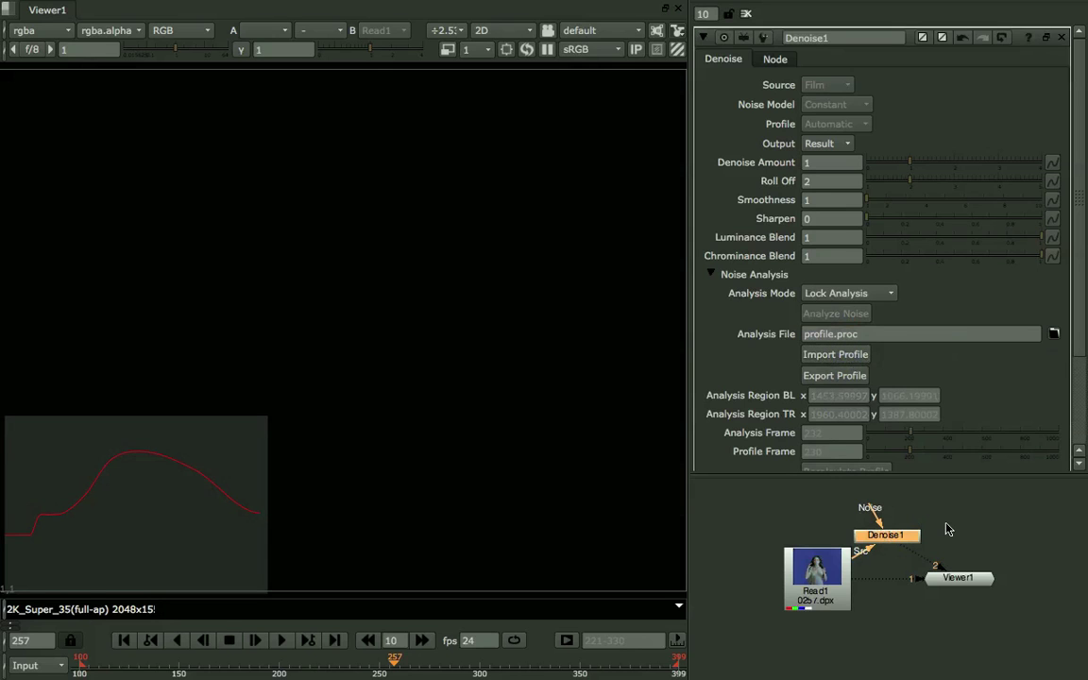
Display Read1 in the viewer and set Denoise1's Analysis Mode to Analysis Button.
click(957, 580)
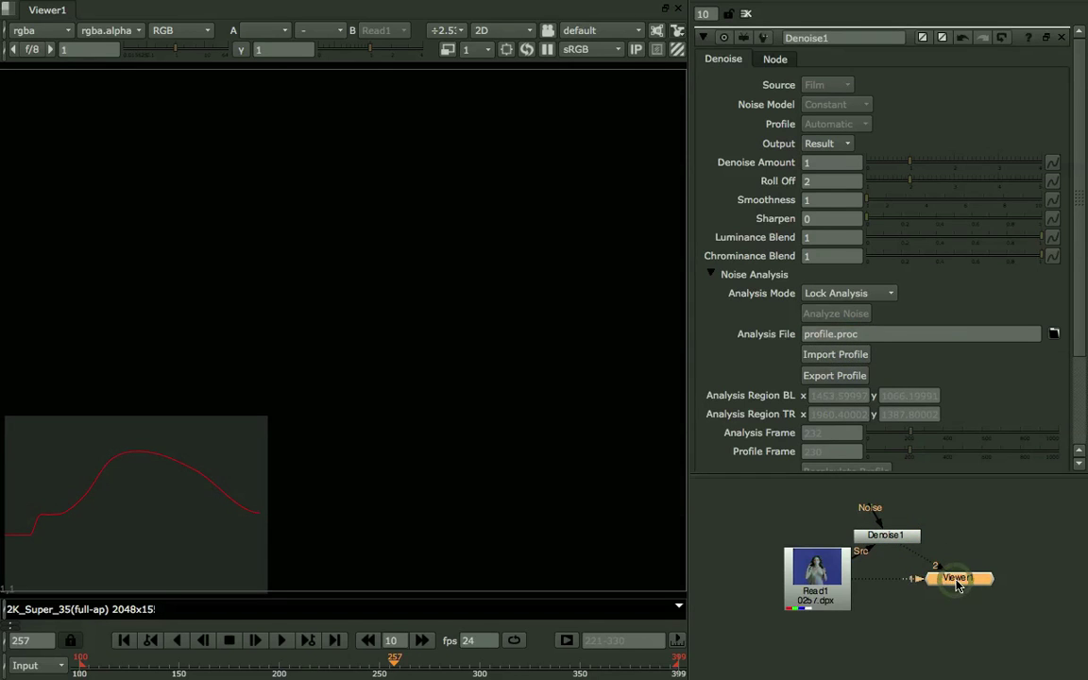
key(1)
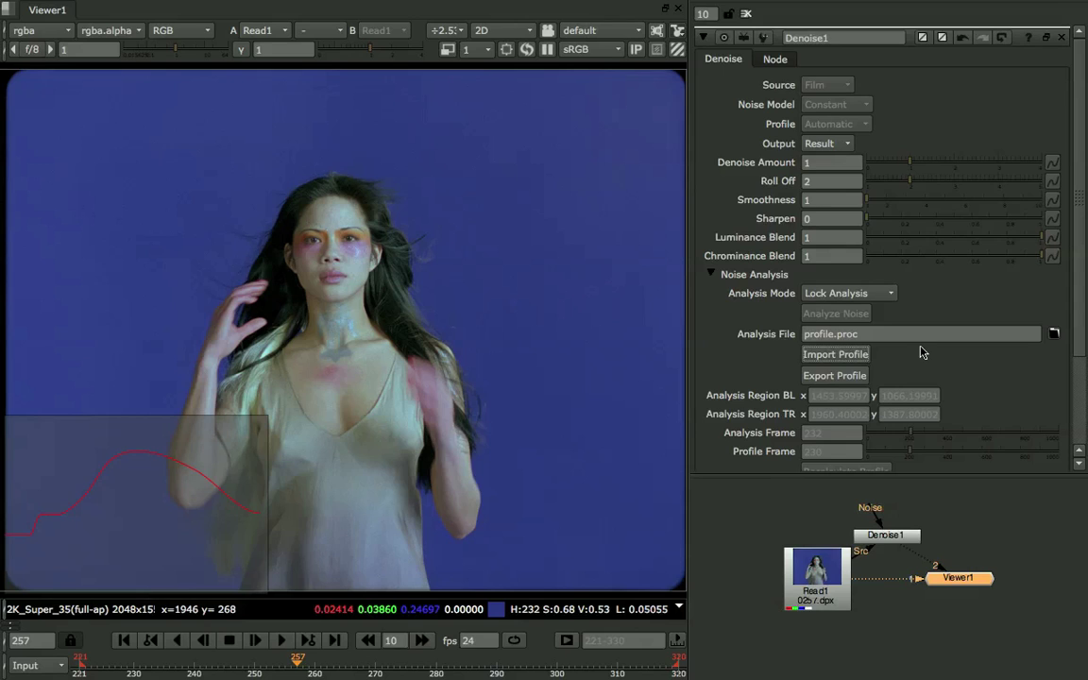
click(890, 297)
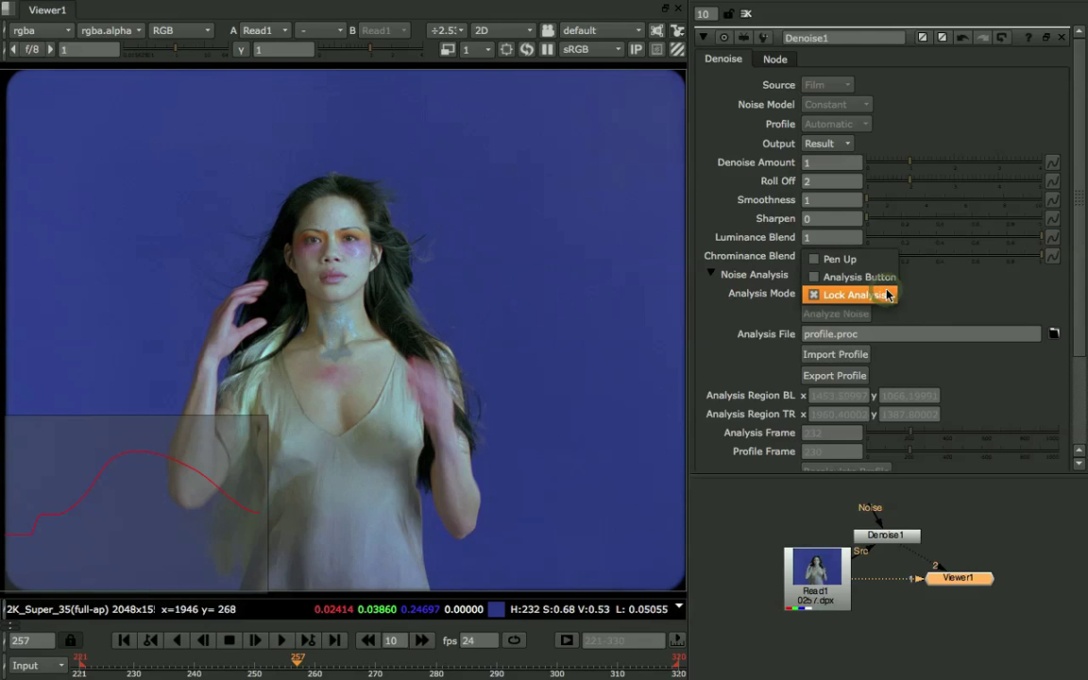
click(885, 277)
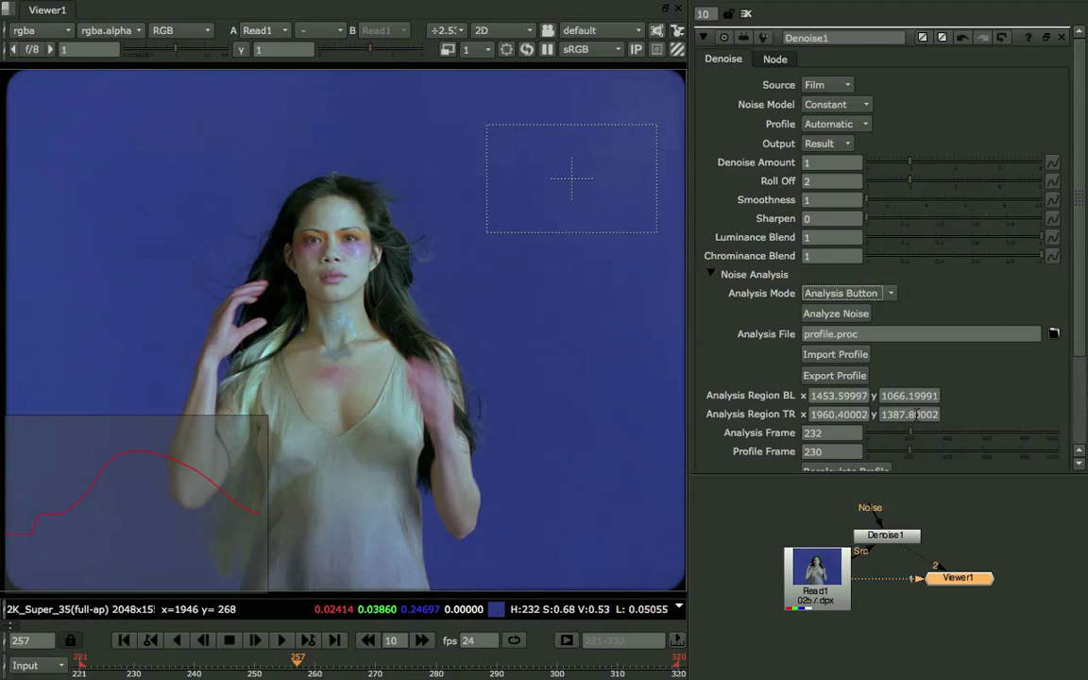
Duplicate Denoise1 beneath the original, with the copy's Src input connected to Read1.
click(896, 540)
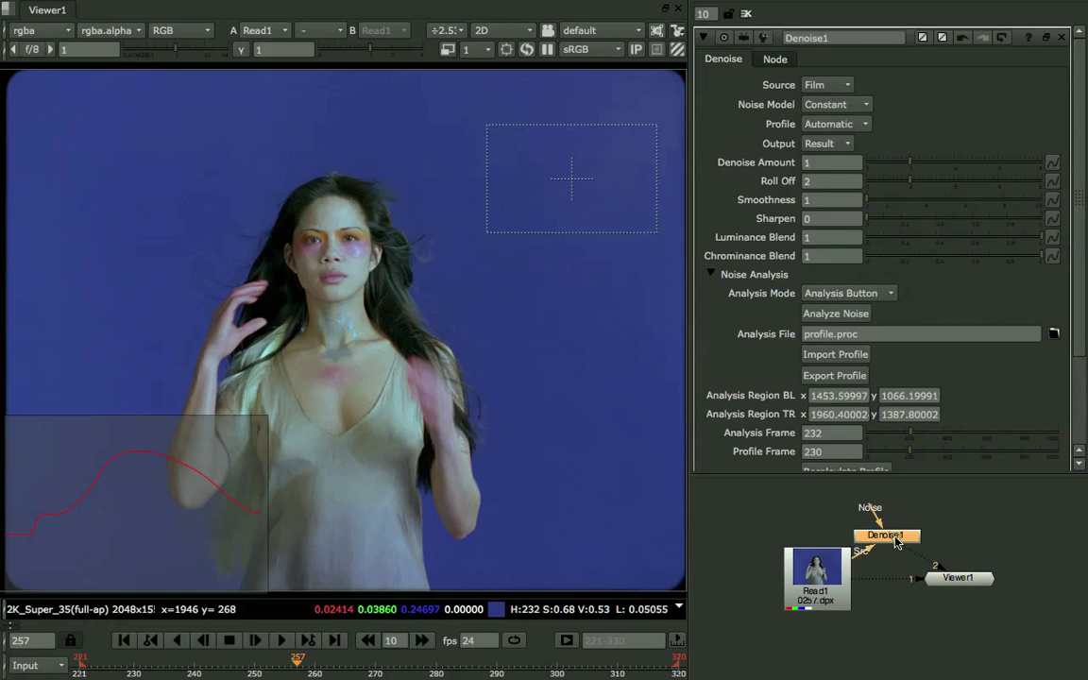
click(892, 609)
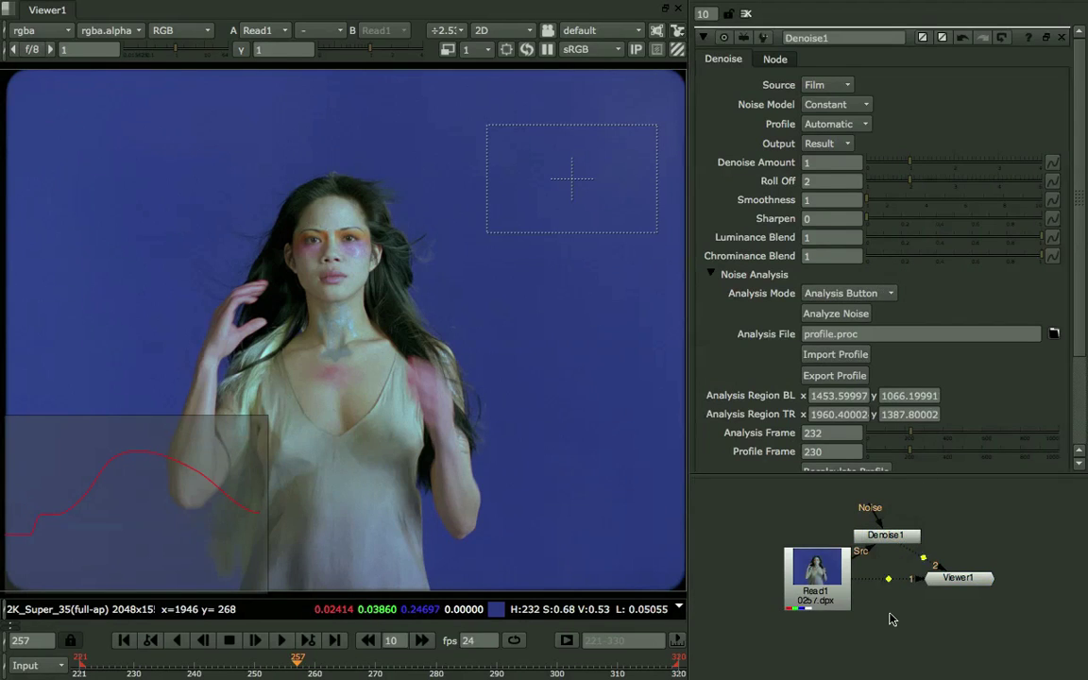
key(ctrl+v)
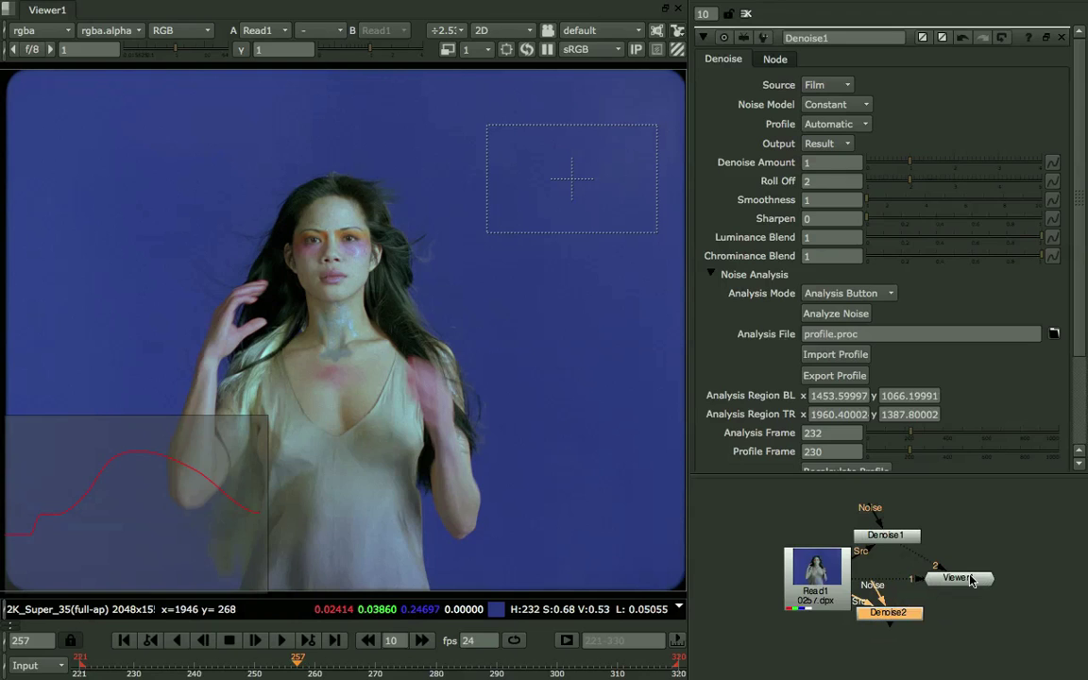
Connect the copied Denoise node to viewer input 3 and set its Profile to Constant.
double_click(891, 614)
key(3)
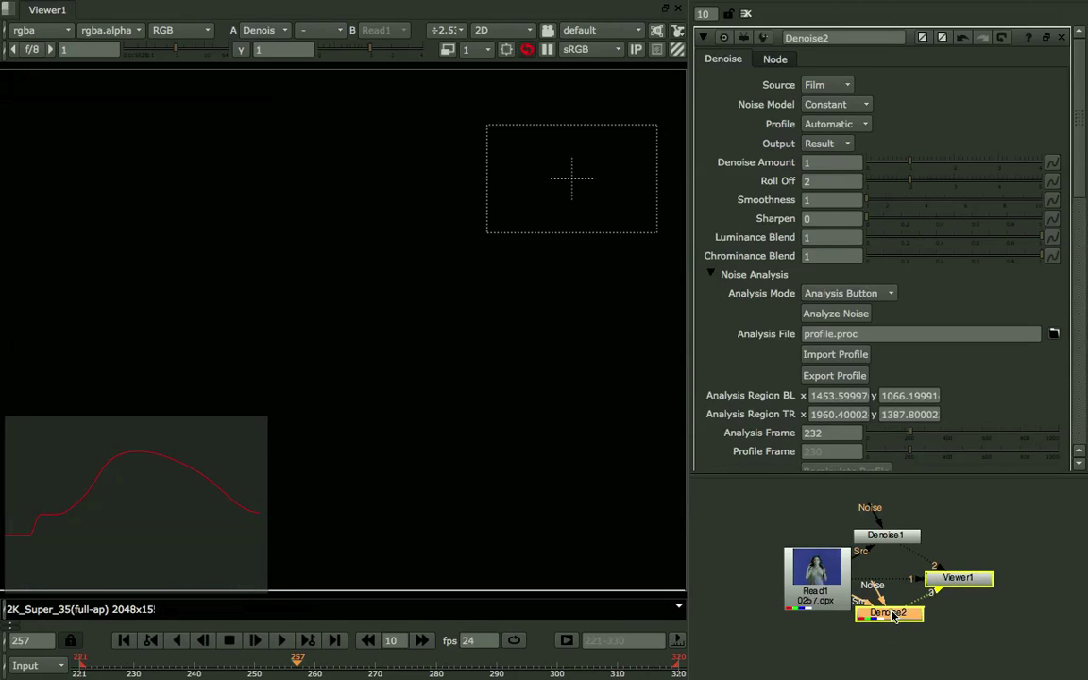
click(850, 127)
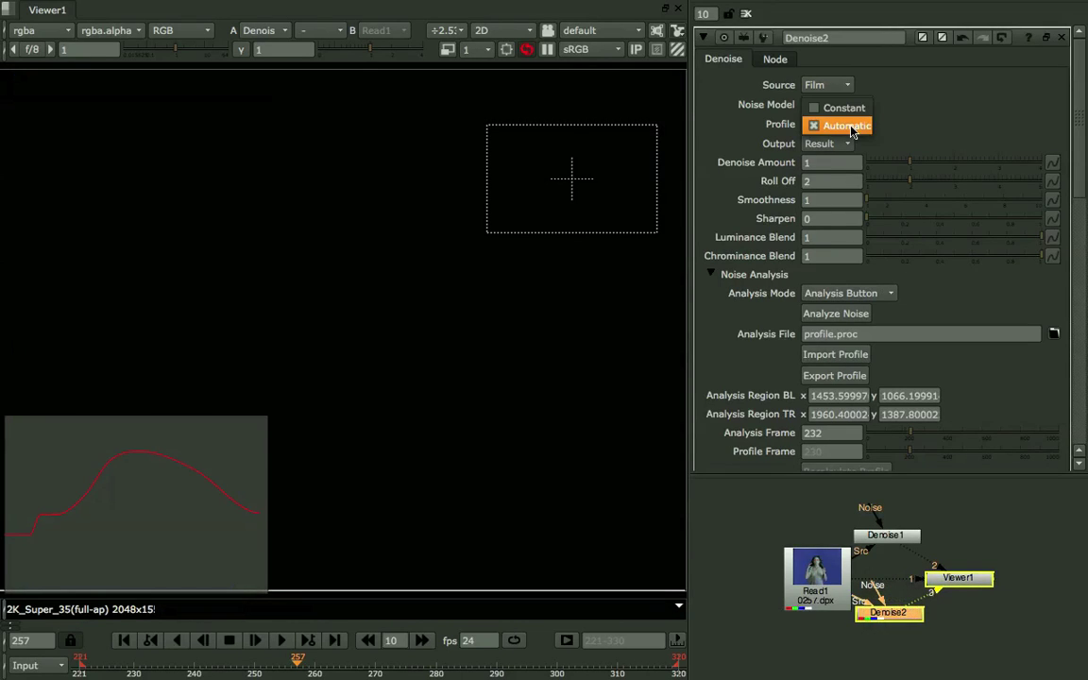
click(844, 107)
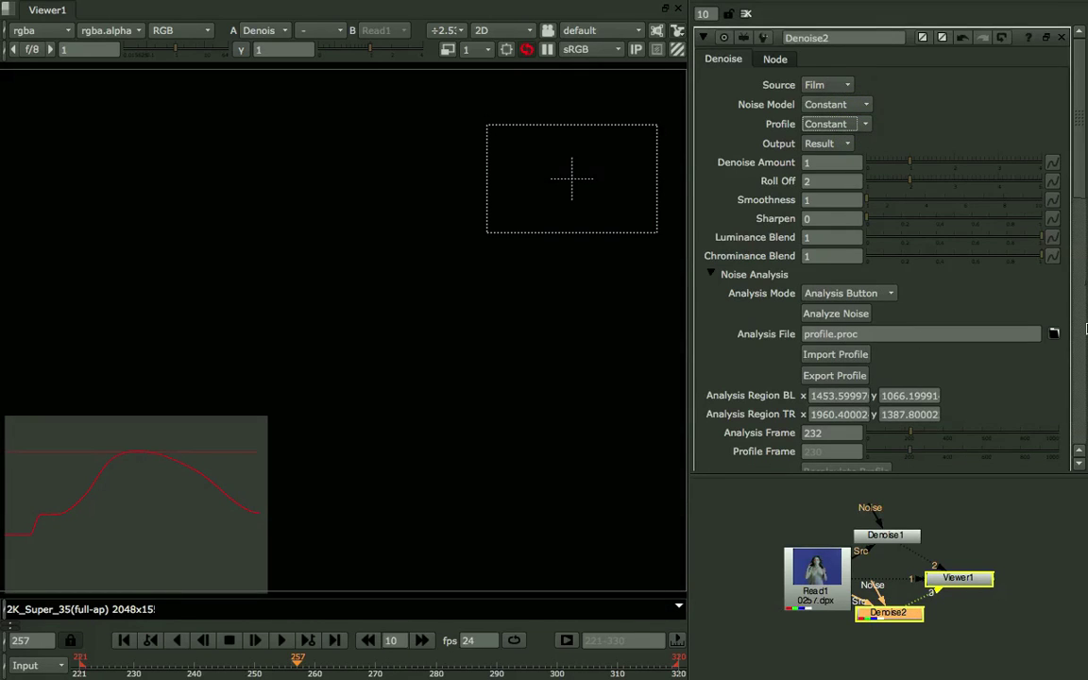
Turn off Plot Profile for both Denoise2 and Denoise1.
drag(1086, 188, 1086, 301)
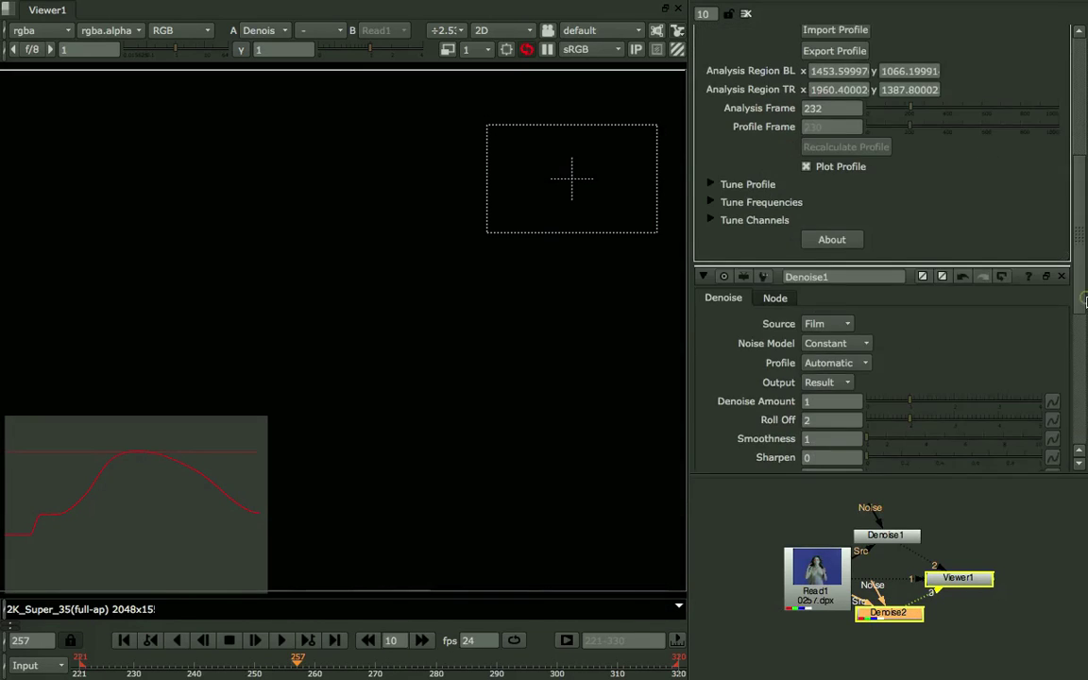
click(806, 167)
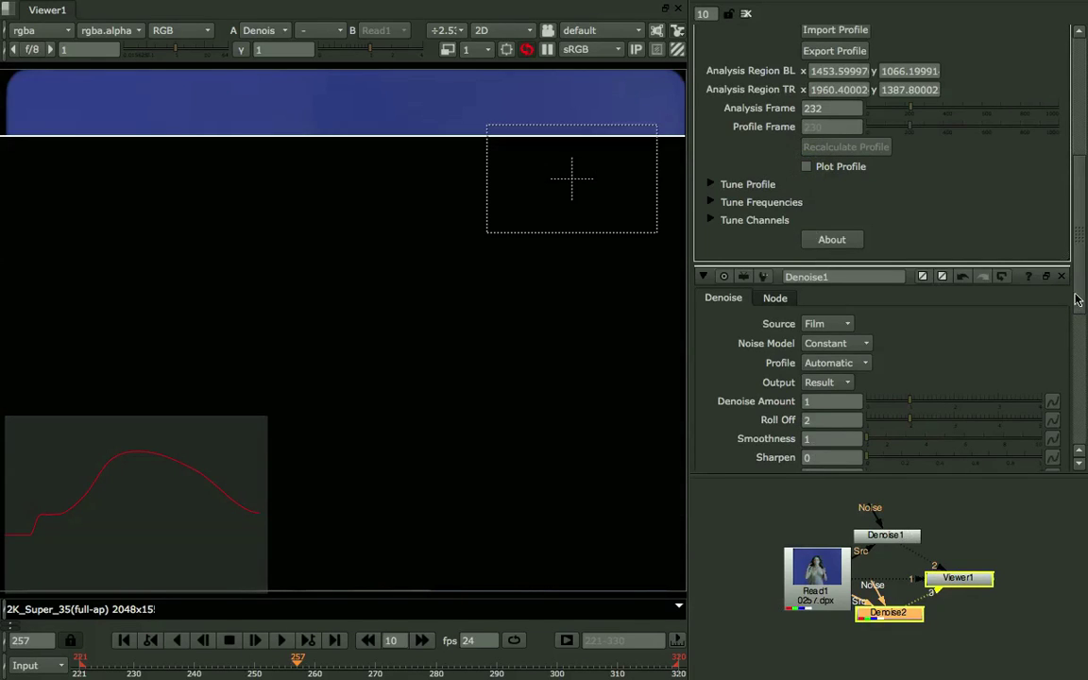
scroll(923, 418, down, 5)
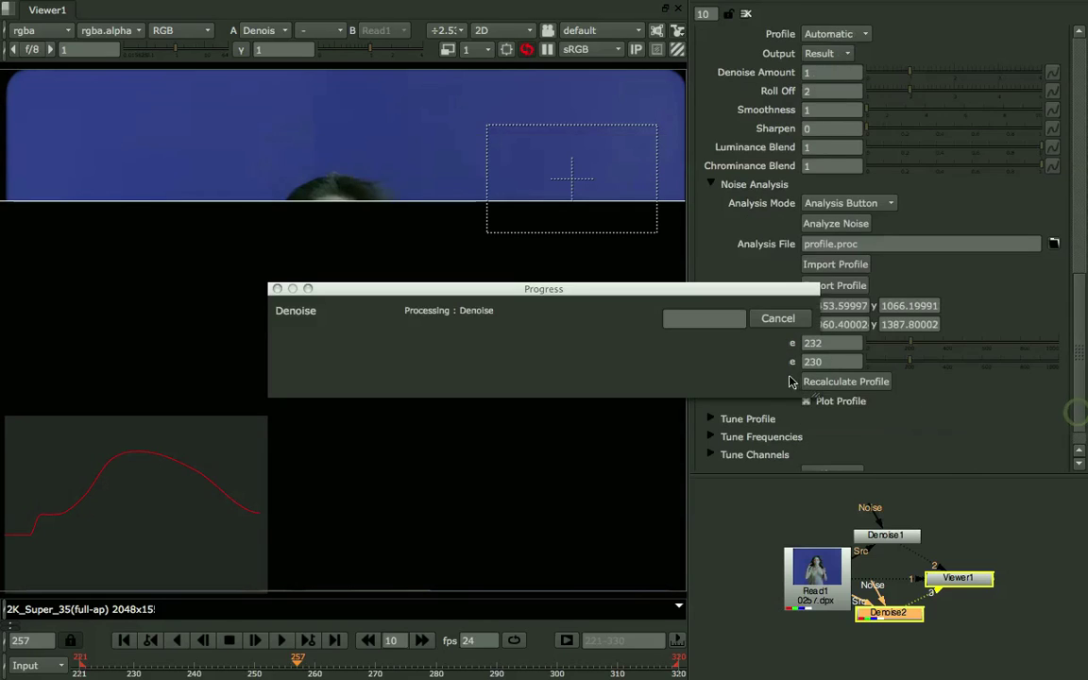
click(806, 401)
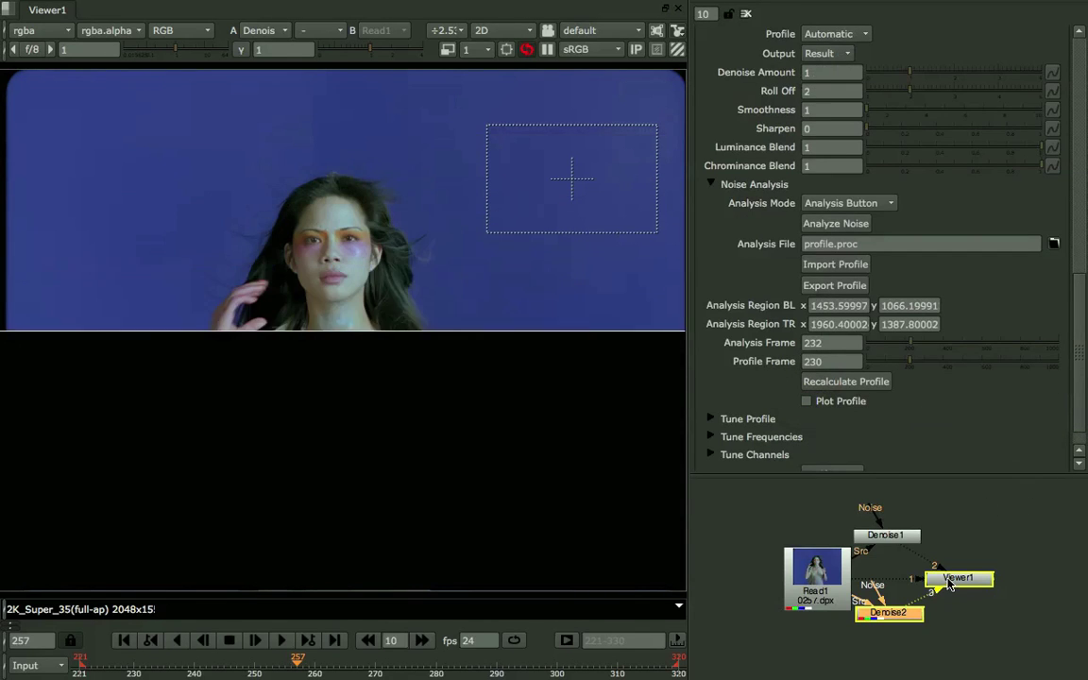
Compare the Denoise1 result, the original Read1 footage and the Denoise2 result close up on the woman's face.
click(950, 585)
click(886, 535)
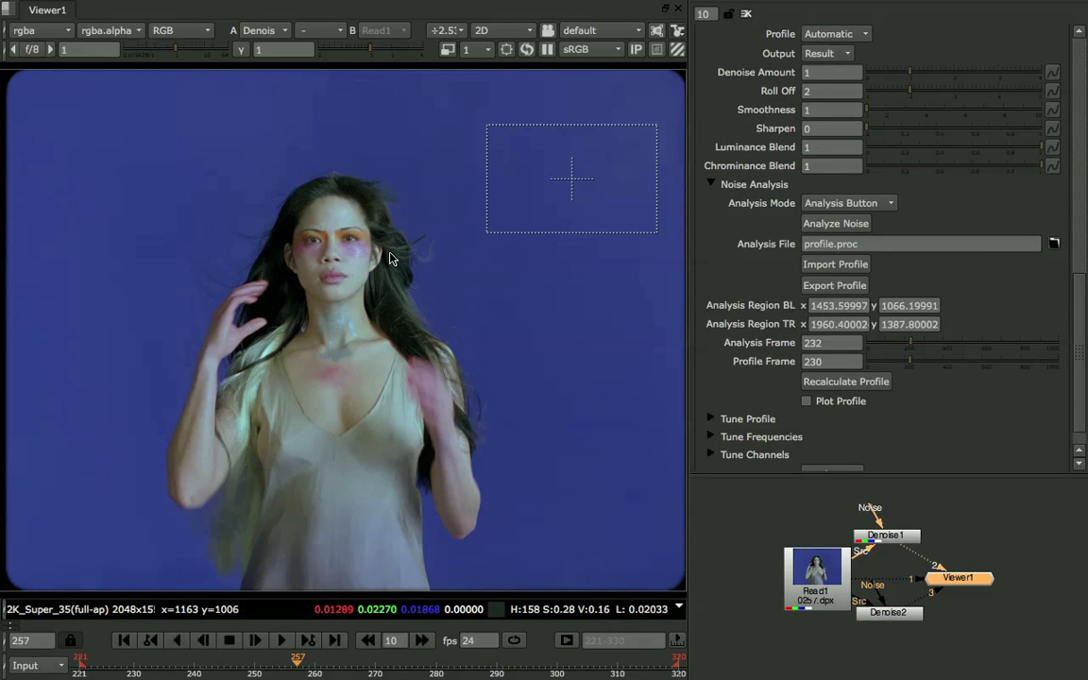
scroll(390, 257, up, 5)
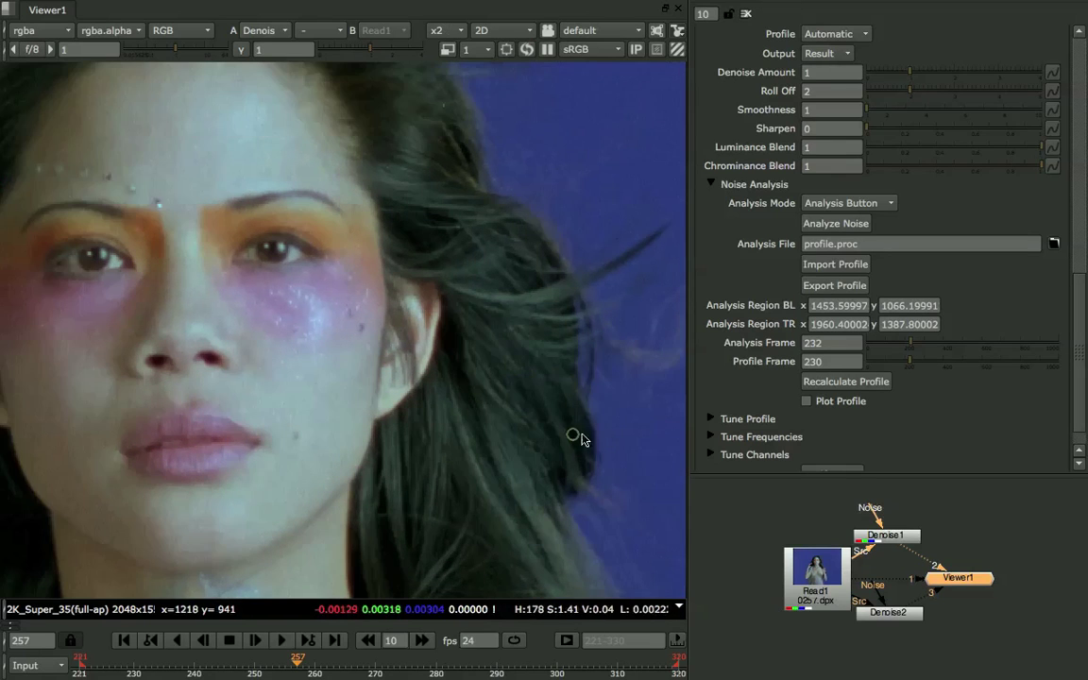
click(951, 578)
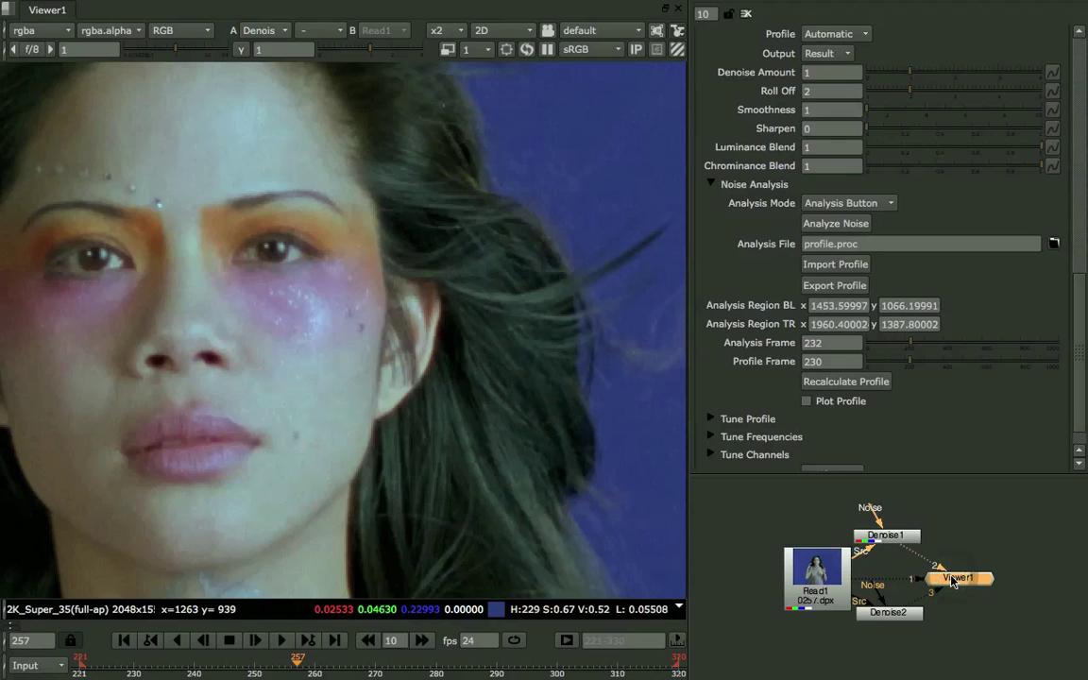
key(1)
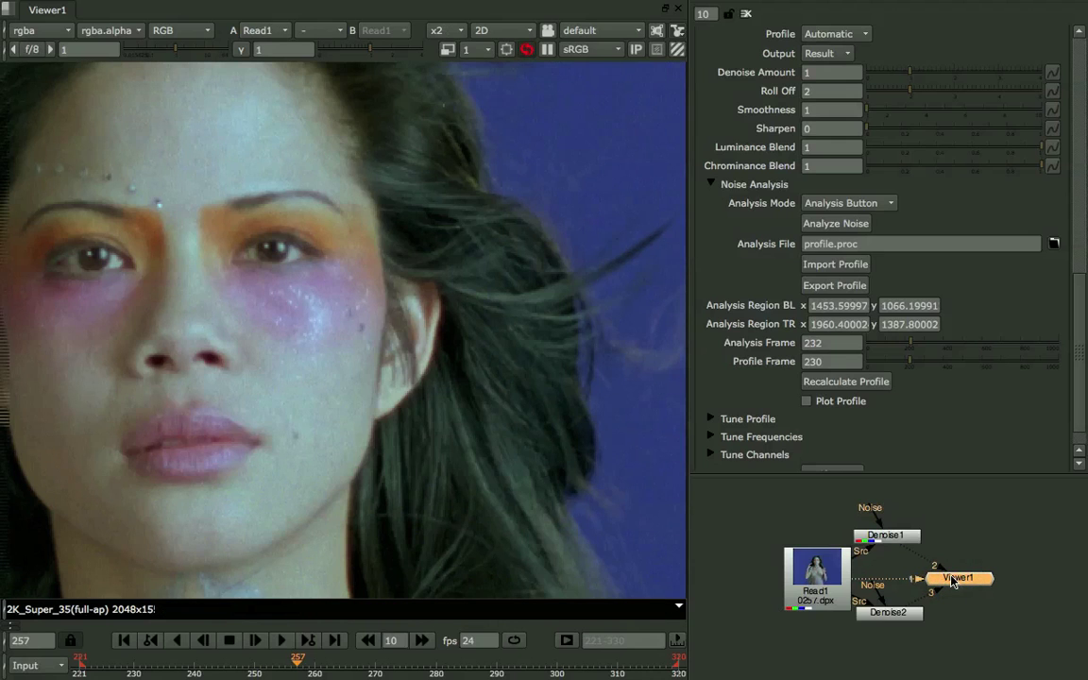
key(3)
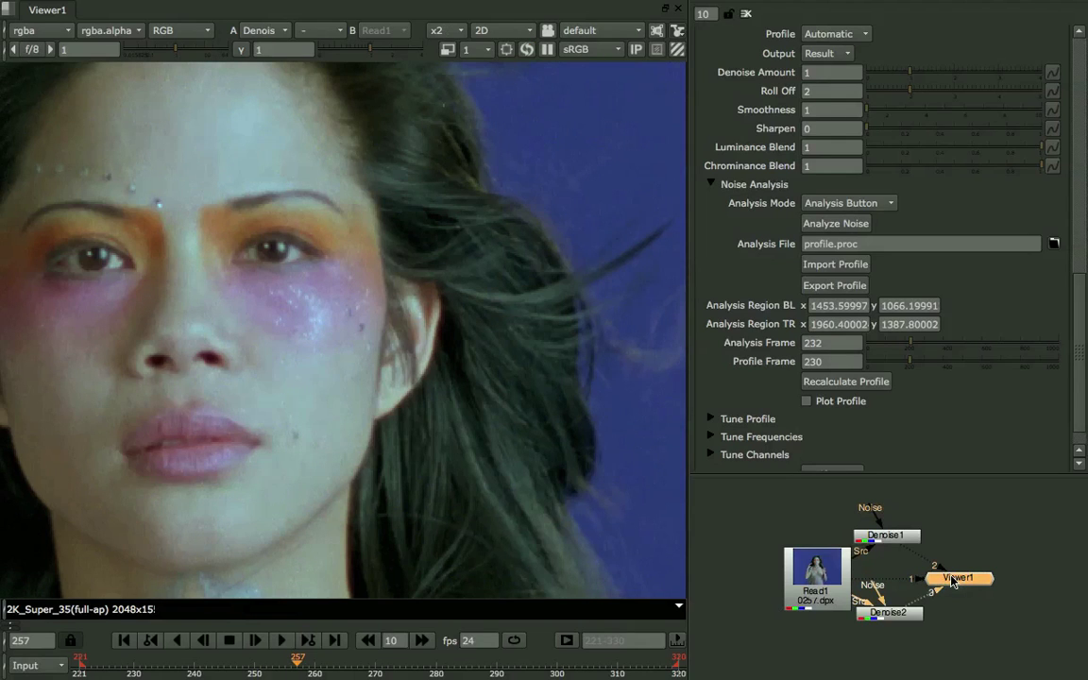
key(2)
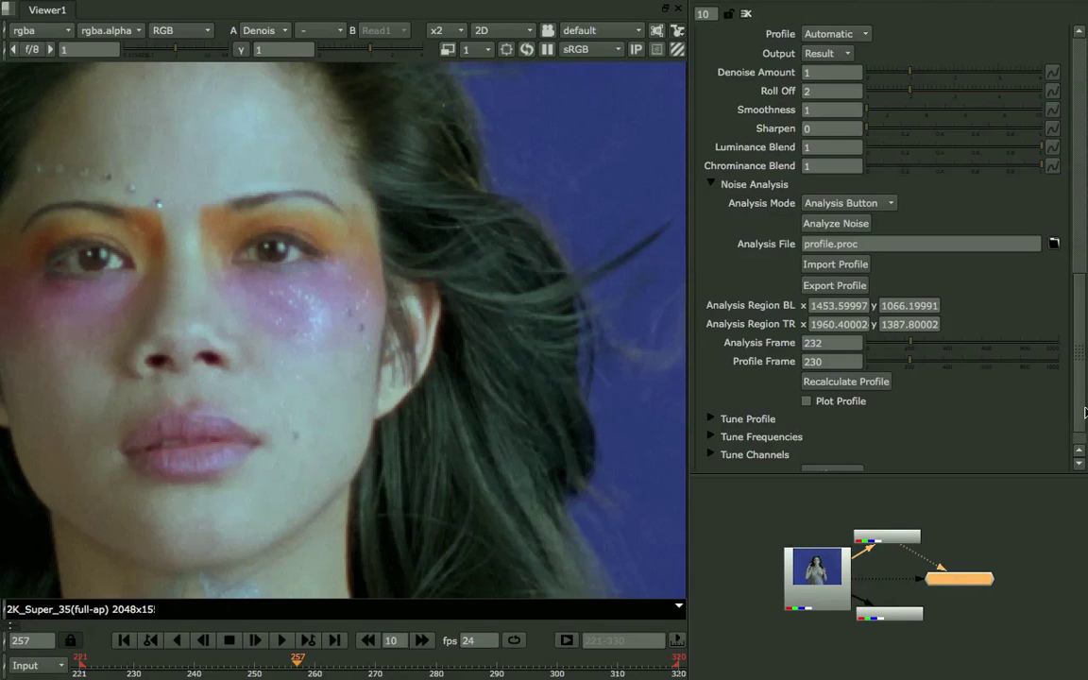
Close Denoise2's properties and bring Denoise1's Noise Analysis settings into view.
scroll(1085, 412, down, 5)
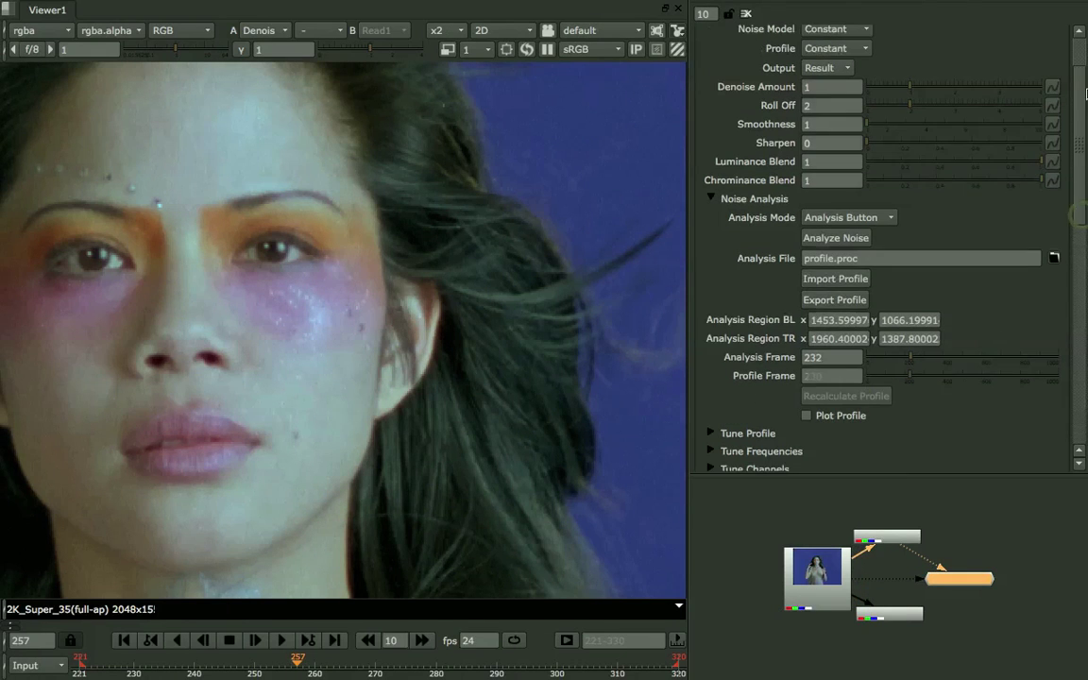
scroll(1086, 85, down, 5)
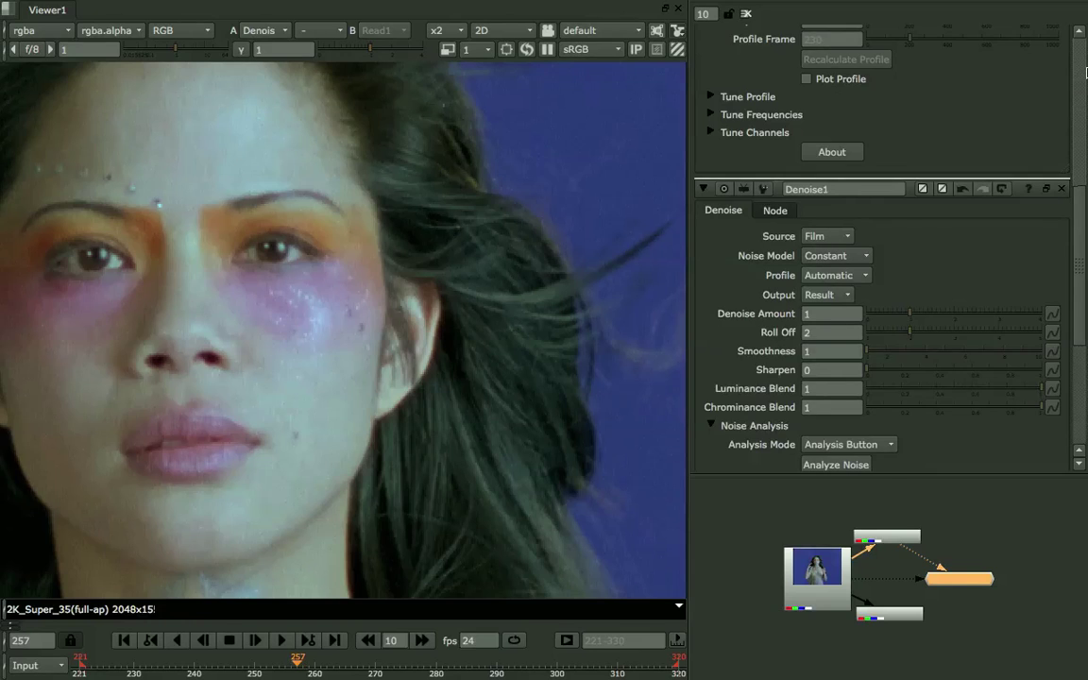
scroll(1086, 73, down, 5)
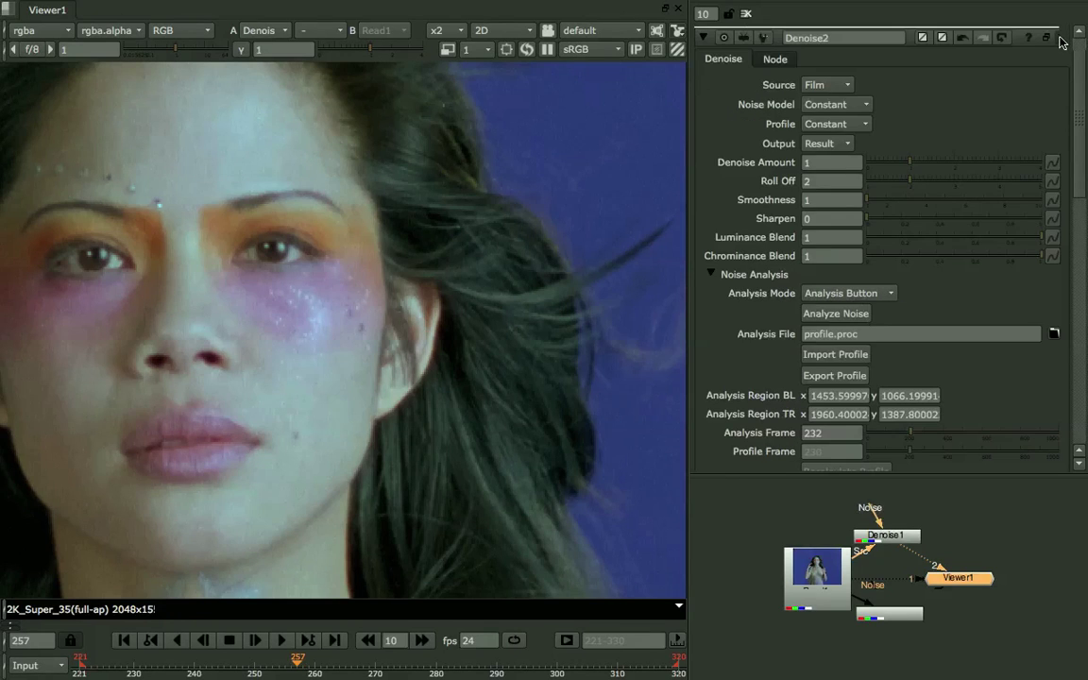
scroll(968, 61, down, 1)
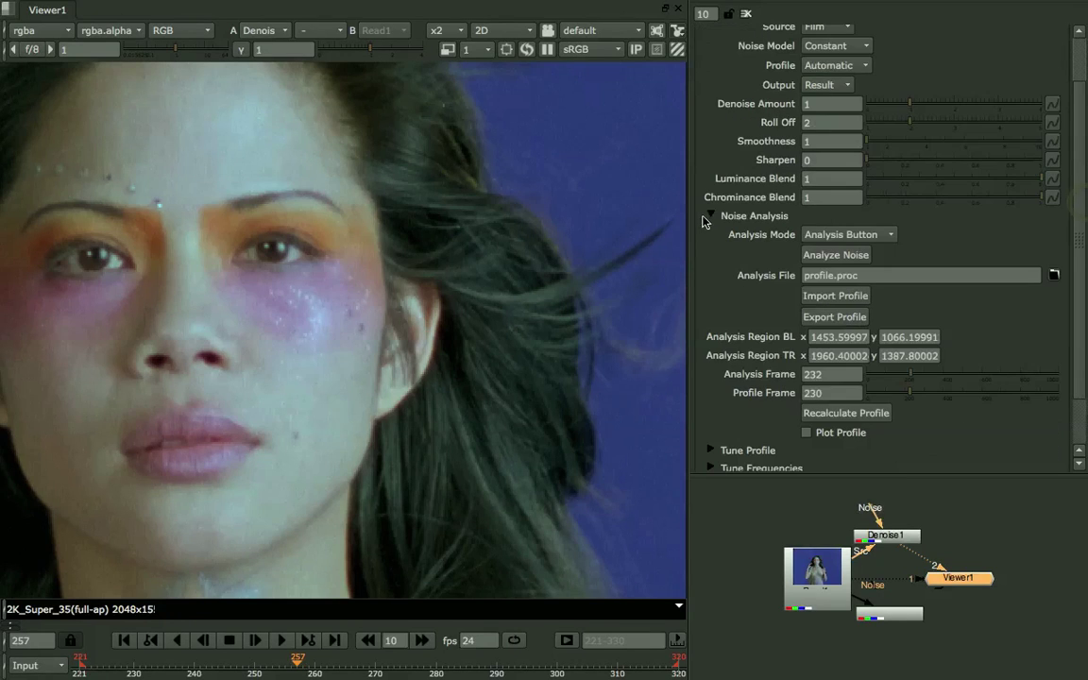
Set Denoise1's Denoise Amount to 1.42 and compare its result with Denoise2's in the viewer.
click(711, 215)
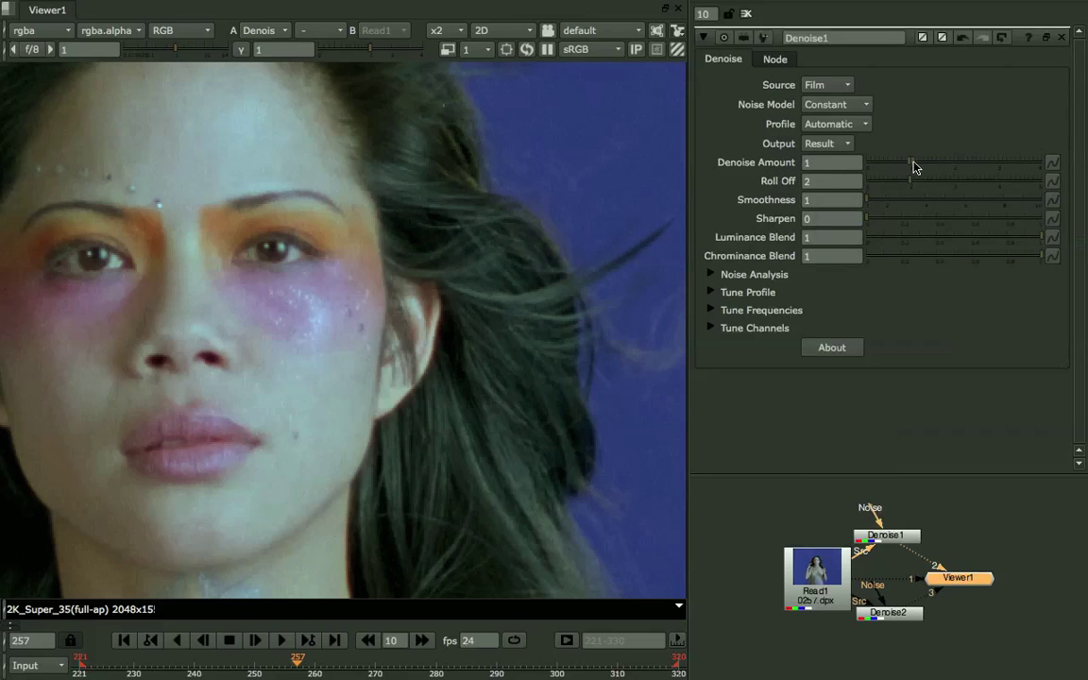
drag(922, 167, 929, 167)
click(964, 574)
key(3)
key(2)
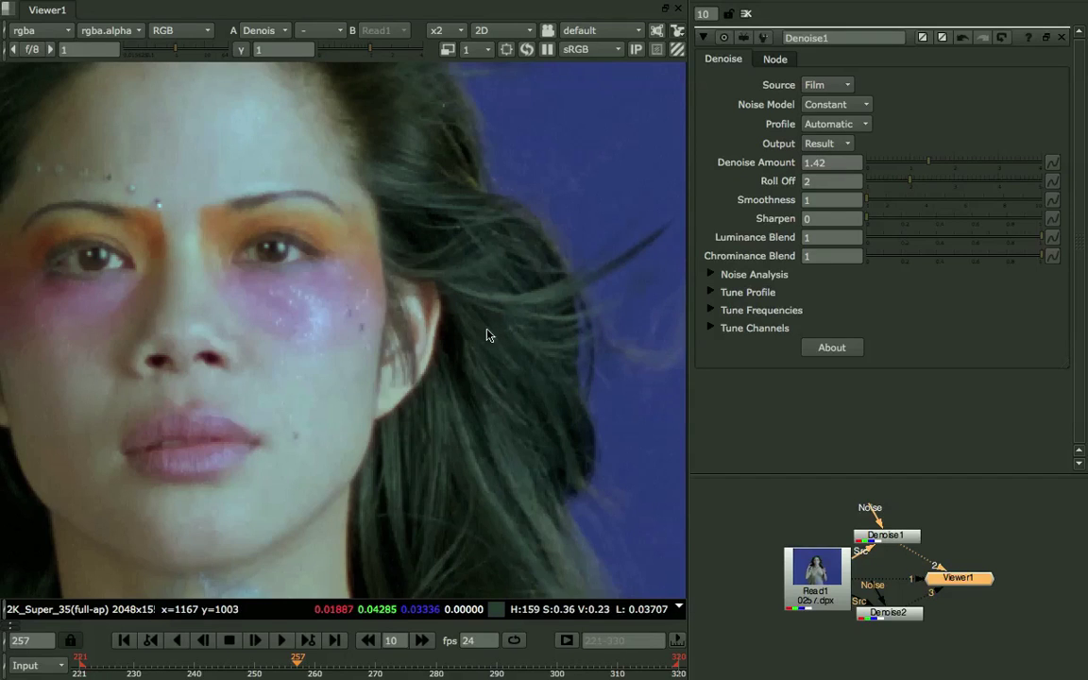
key(3)
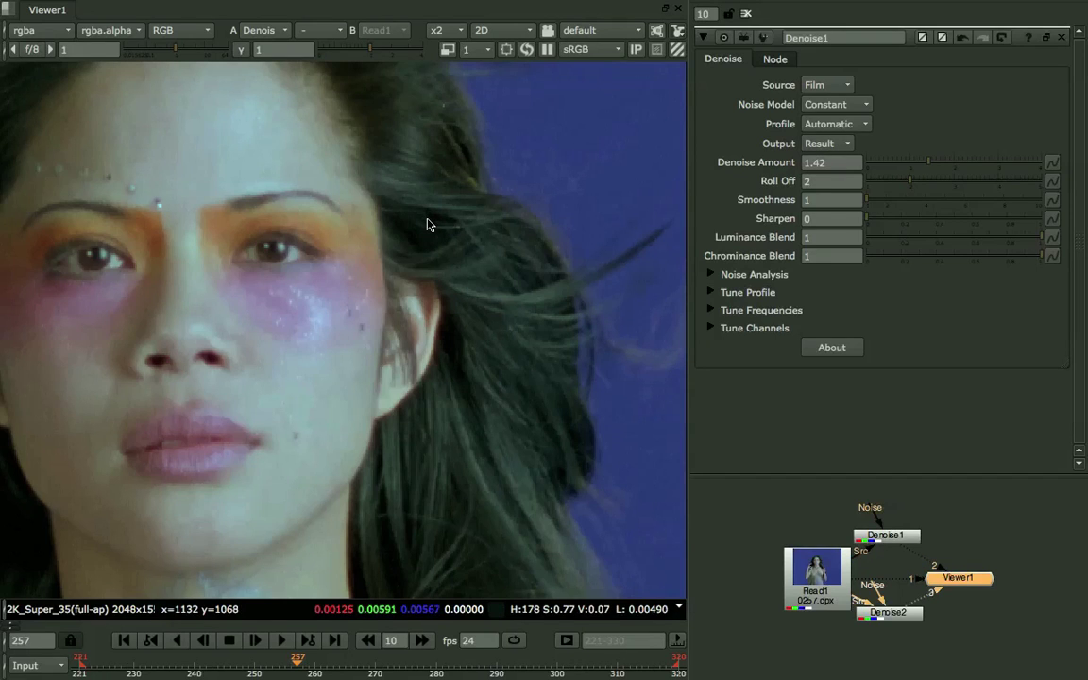
key(2)
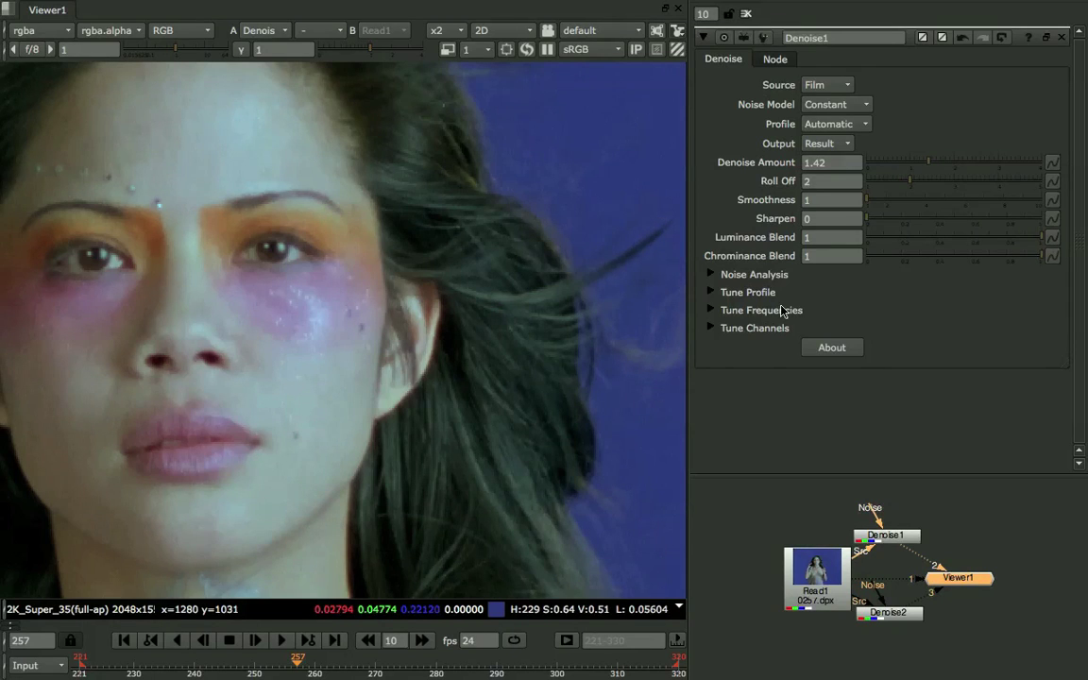
In Denoise1's Tune Frequencies settings, turn off Process Very Low Frequencies and try Process Low Frequencies off and on.
click(713, 312)
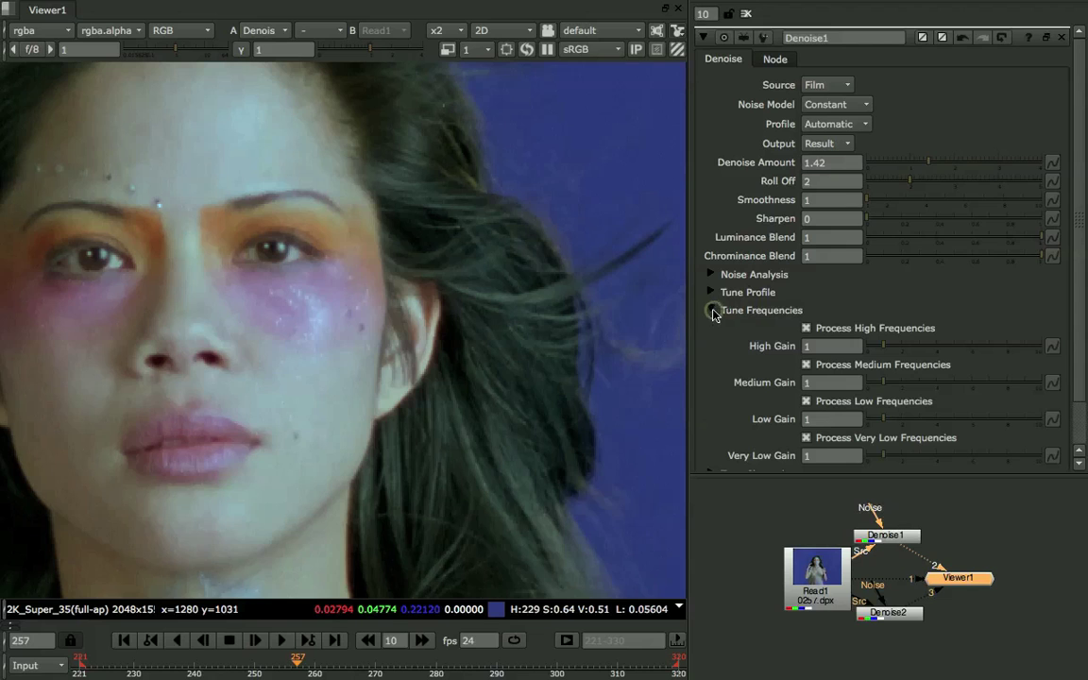
click(808, 439)
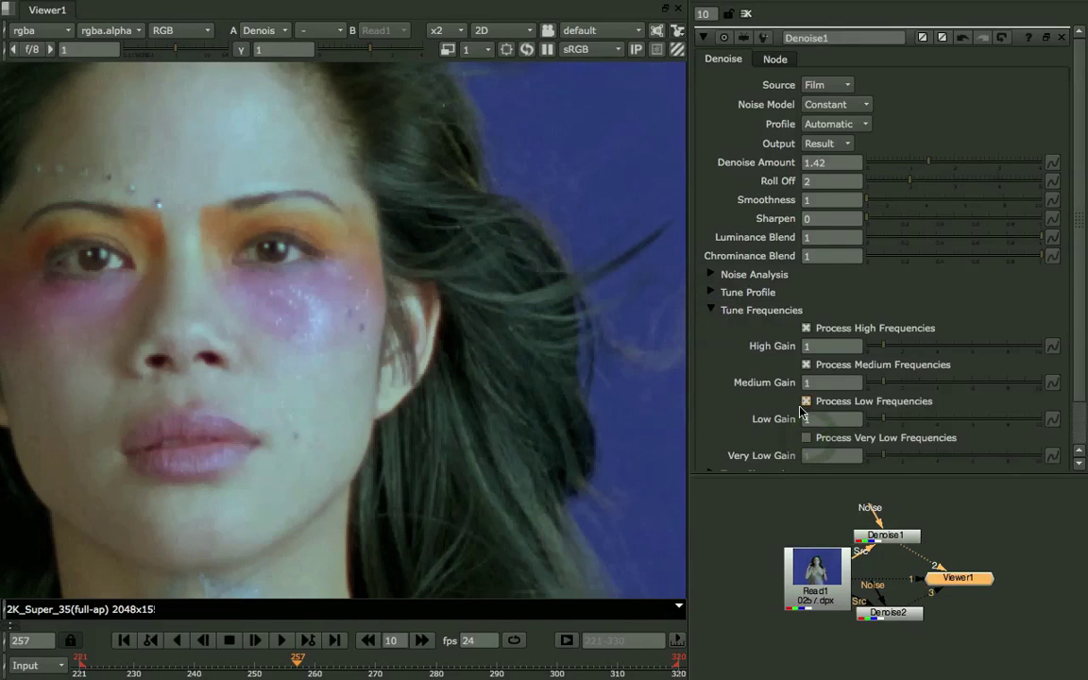
click(806, 403)
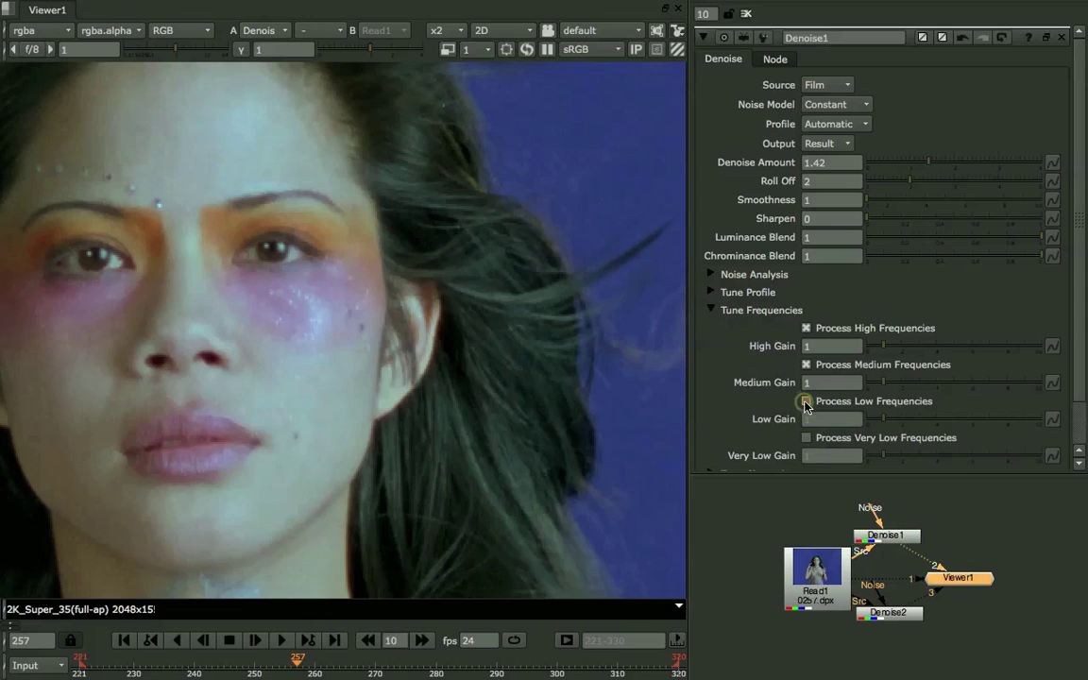
click(807, 403)
click(806, 401)
click(885, 421)
click(712, 311)
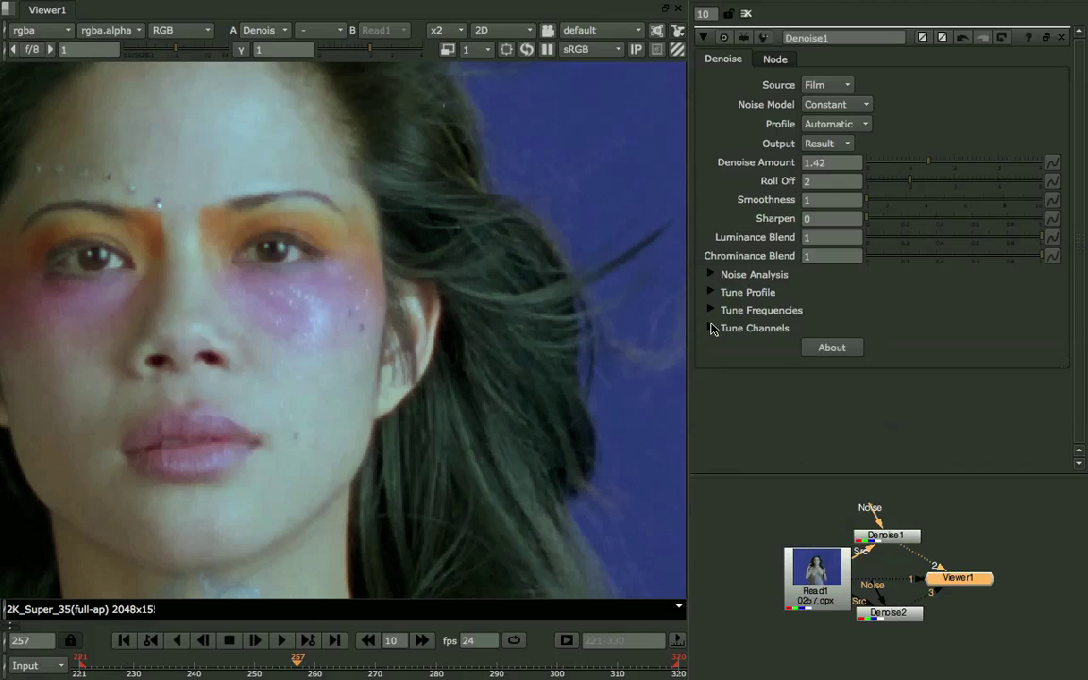
Set Denoise1's Chrominance Gain to 2.05 and compare its result with the original footage and Denoise2 in the viewer.
click(711, 328)
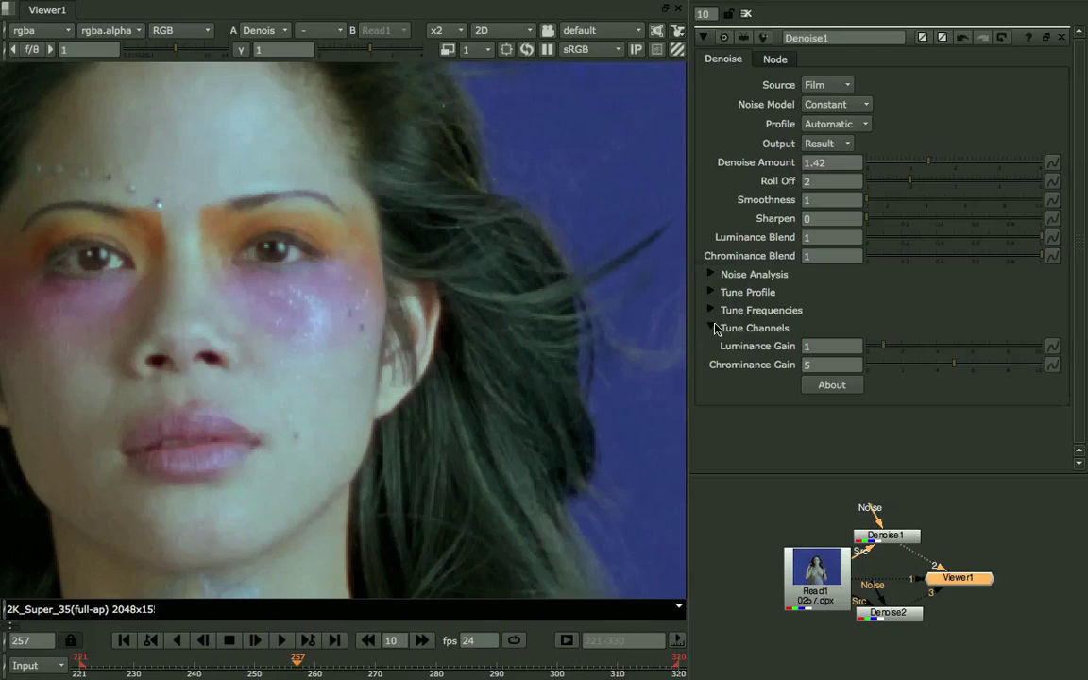
click(903, 367)
click(902, 367)
click(964, 587)
key(1)
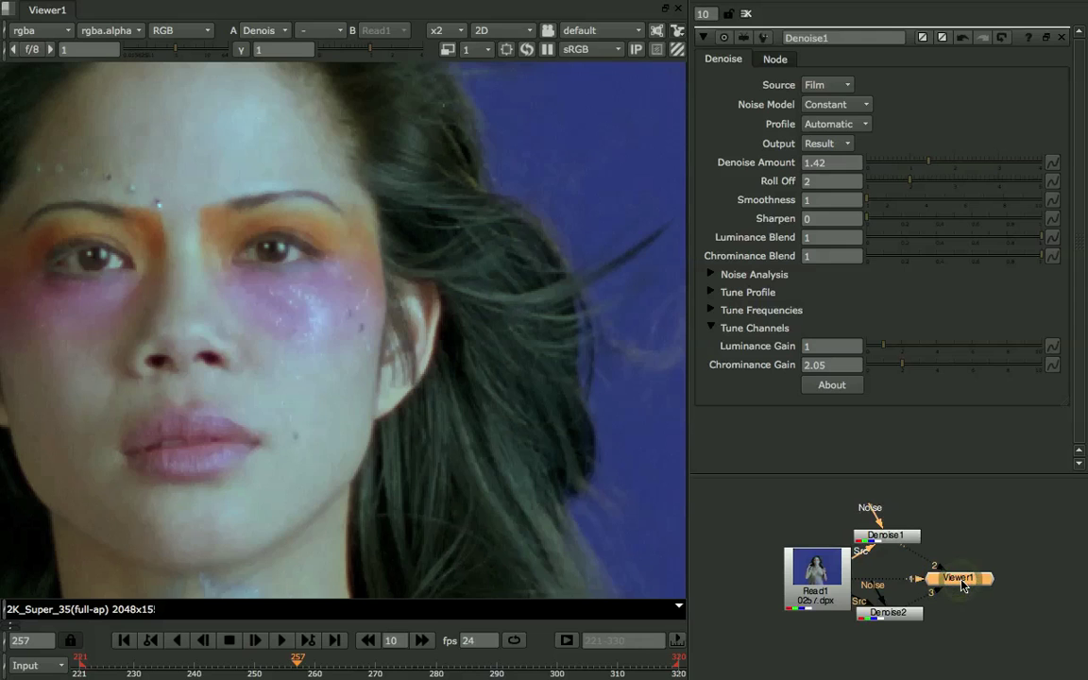
key(1)
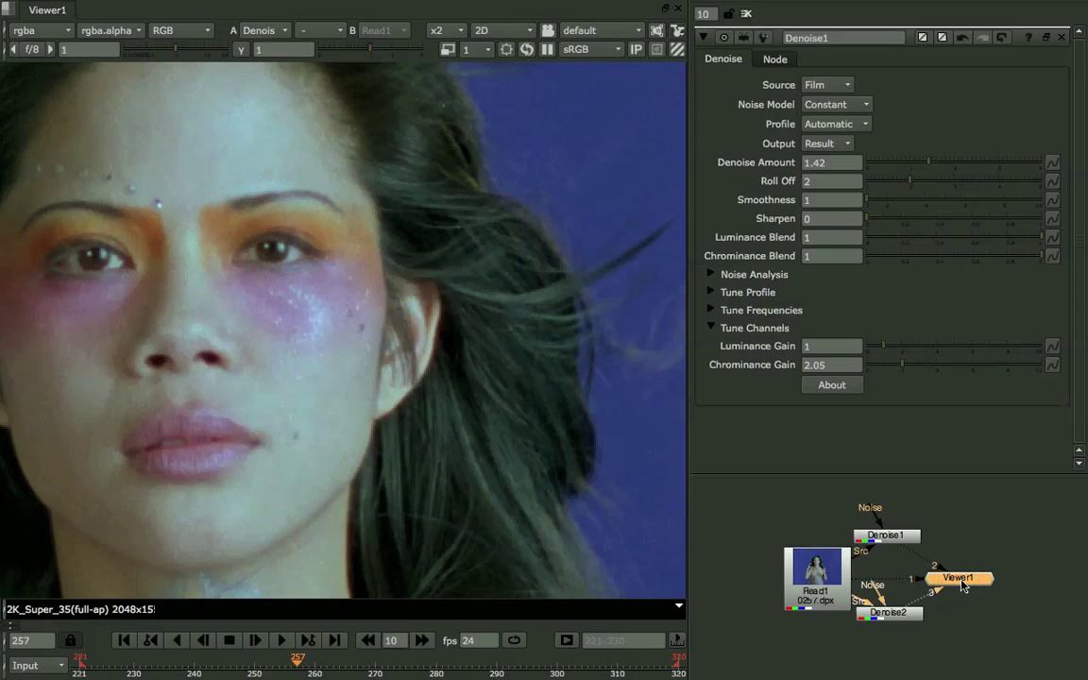
key(2)
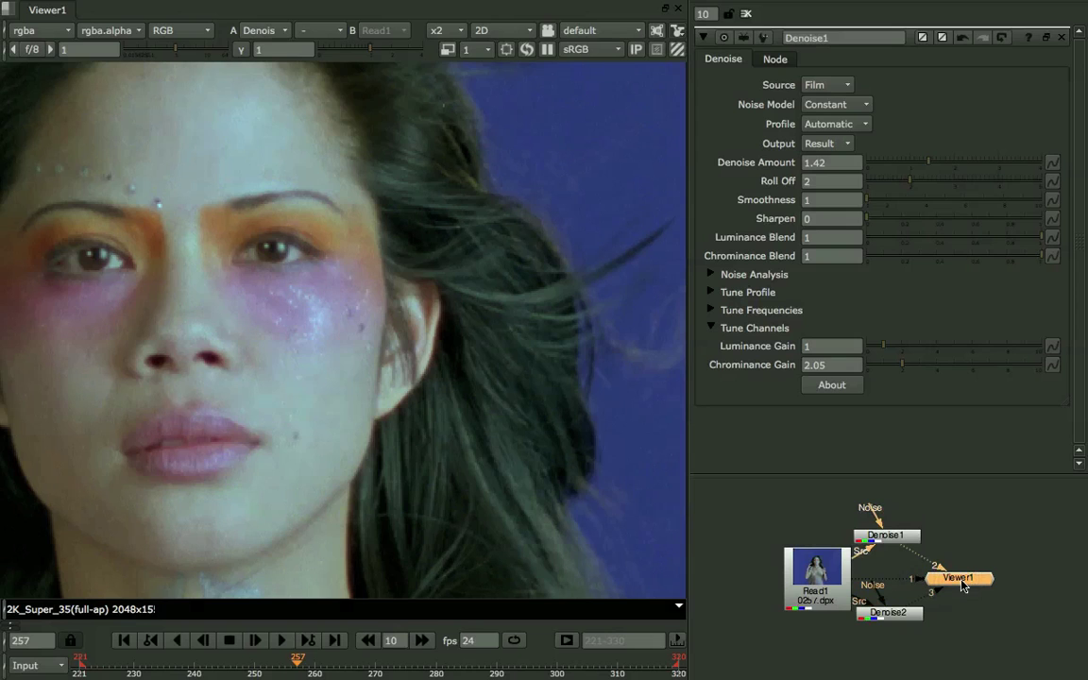